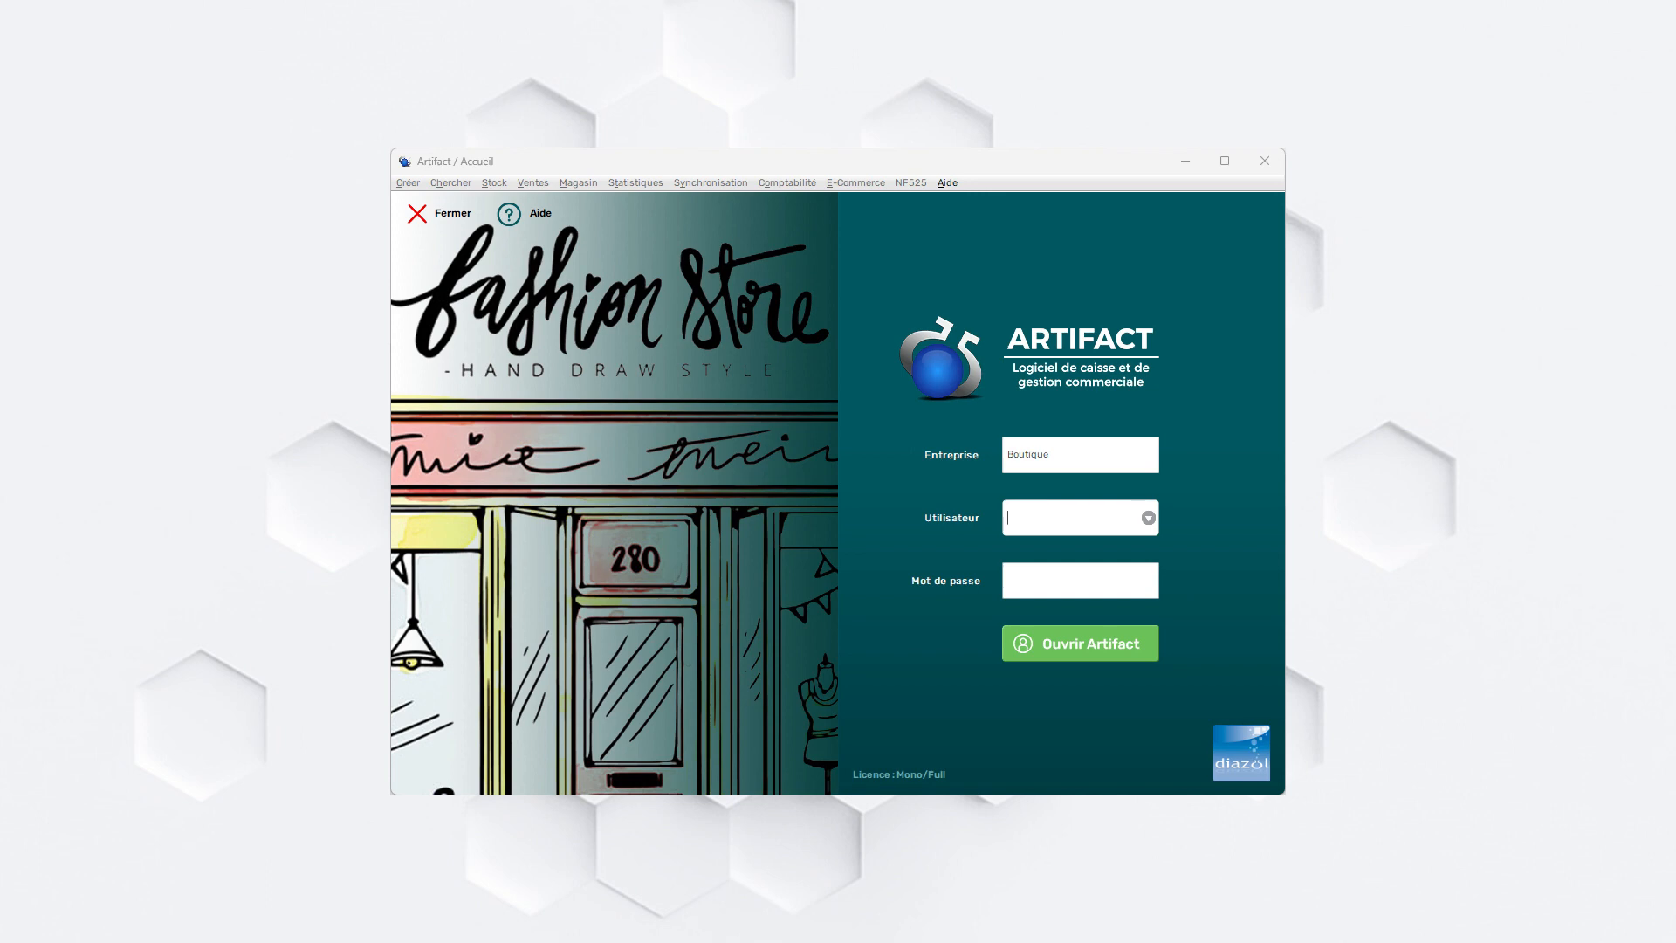
- Log in as admin by choosing the admin user and entering the account password
click(1149, 518)
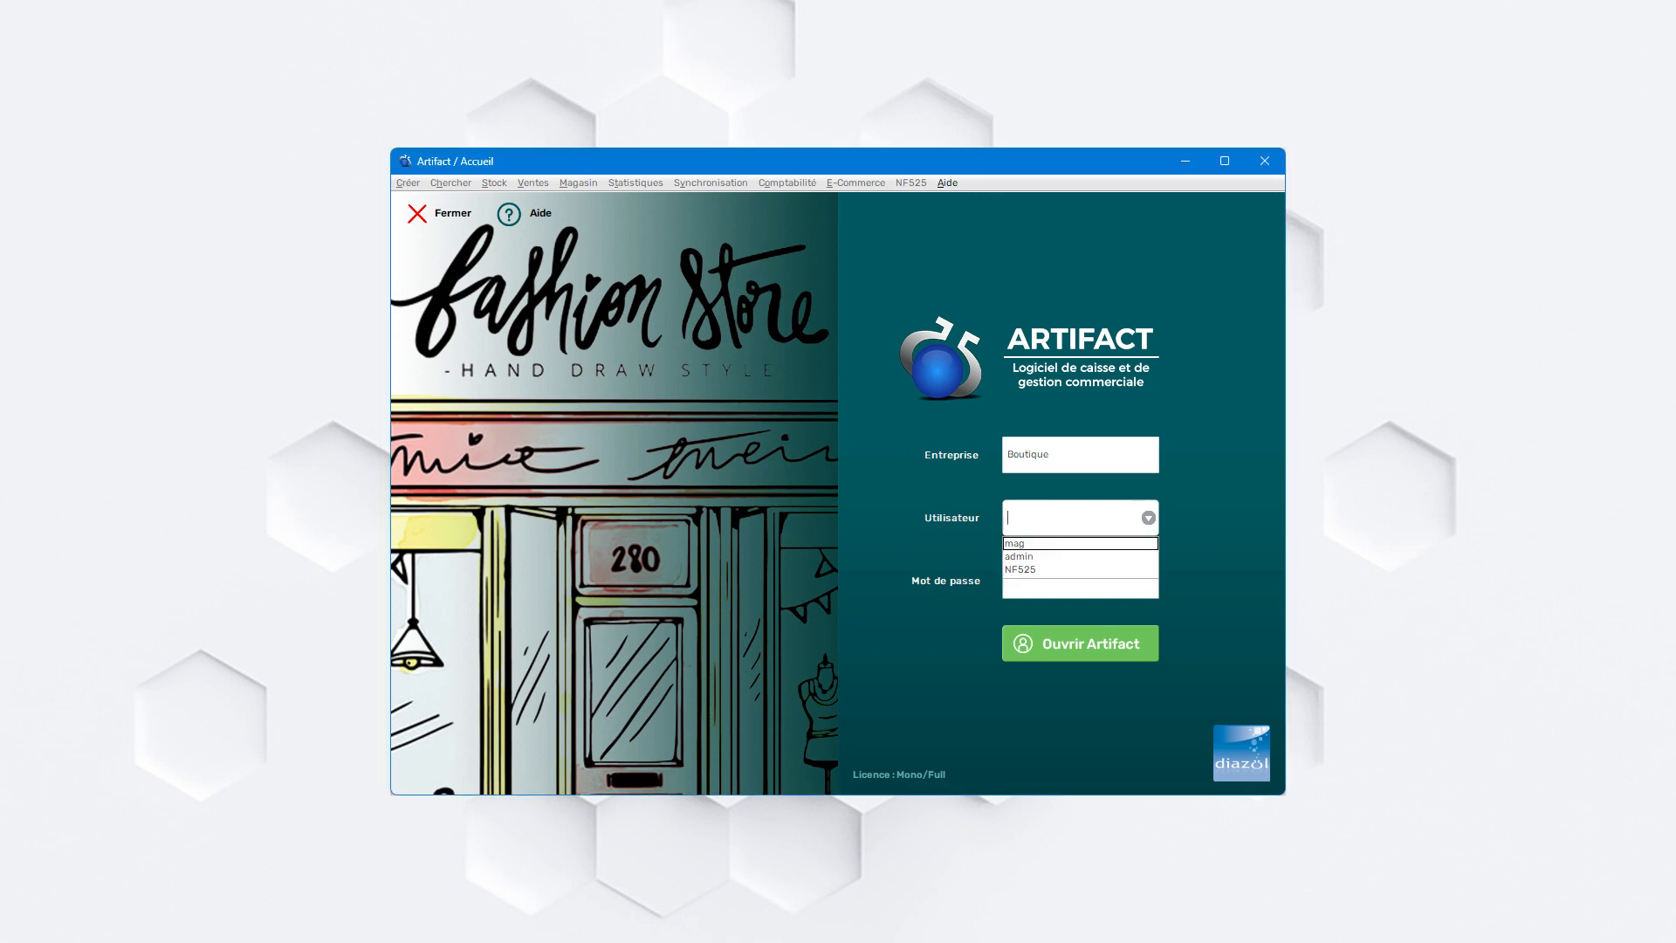
click(1039, 556)
click(1048, 580)
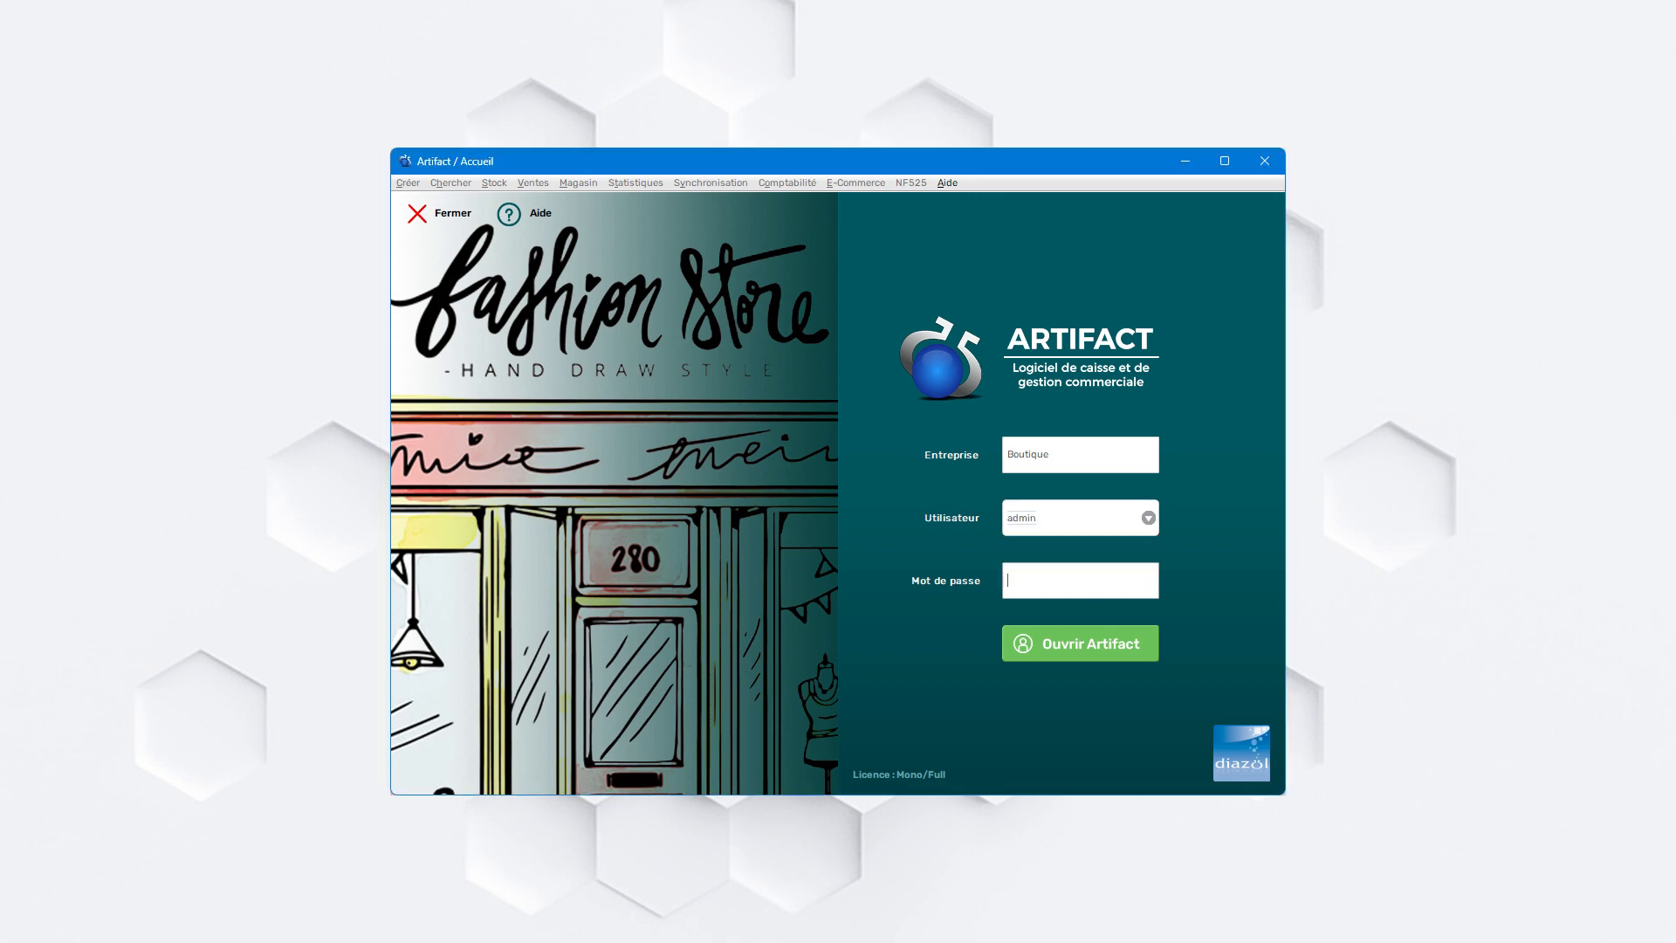
text(a)
key(Return)
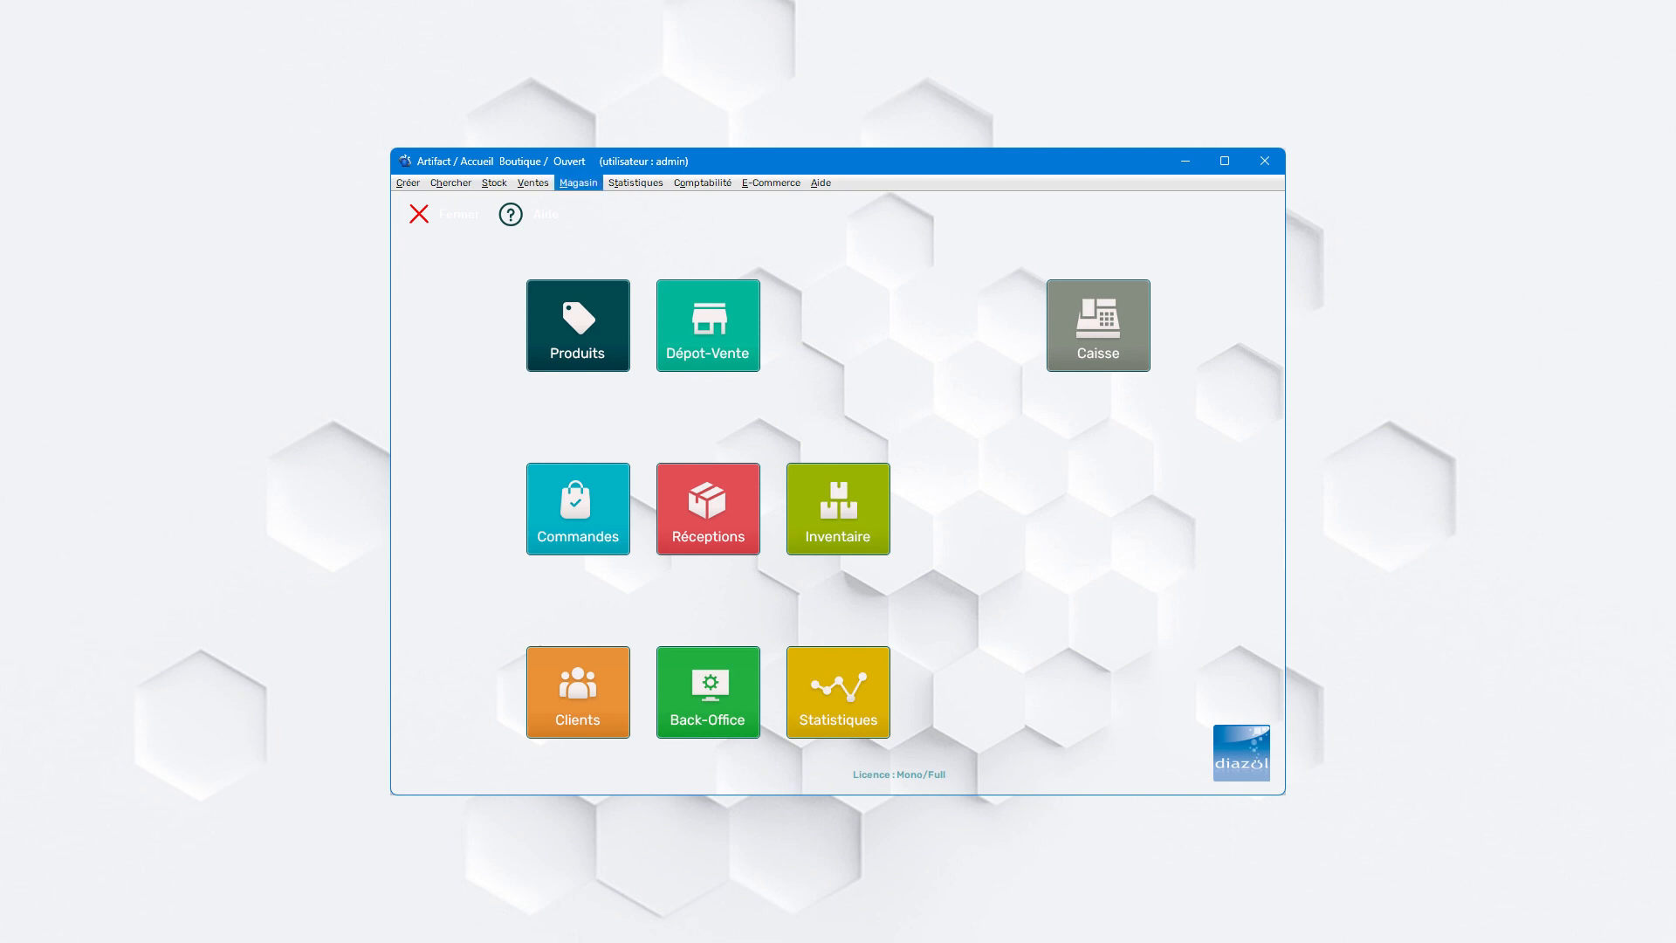
- Open the Utilisateurs settings of the store and look through the existing users and their roles
click(579, 182)
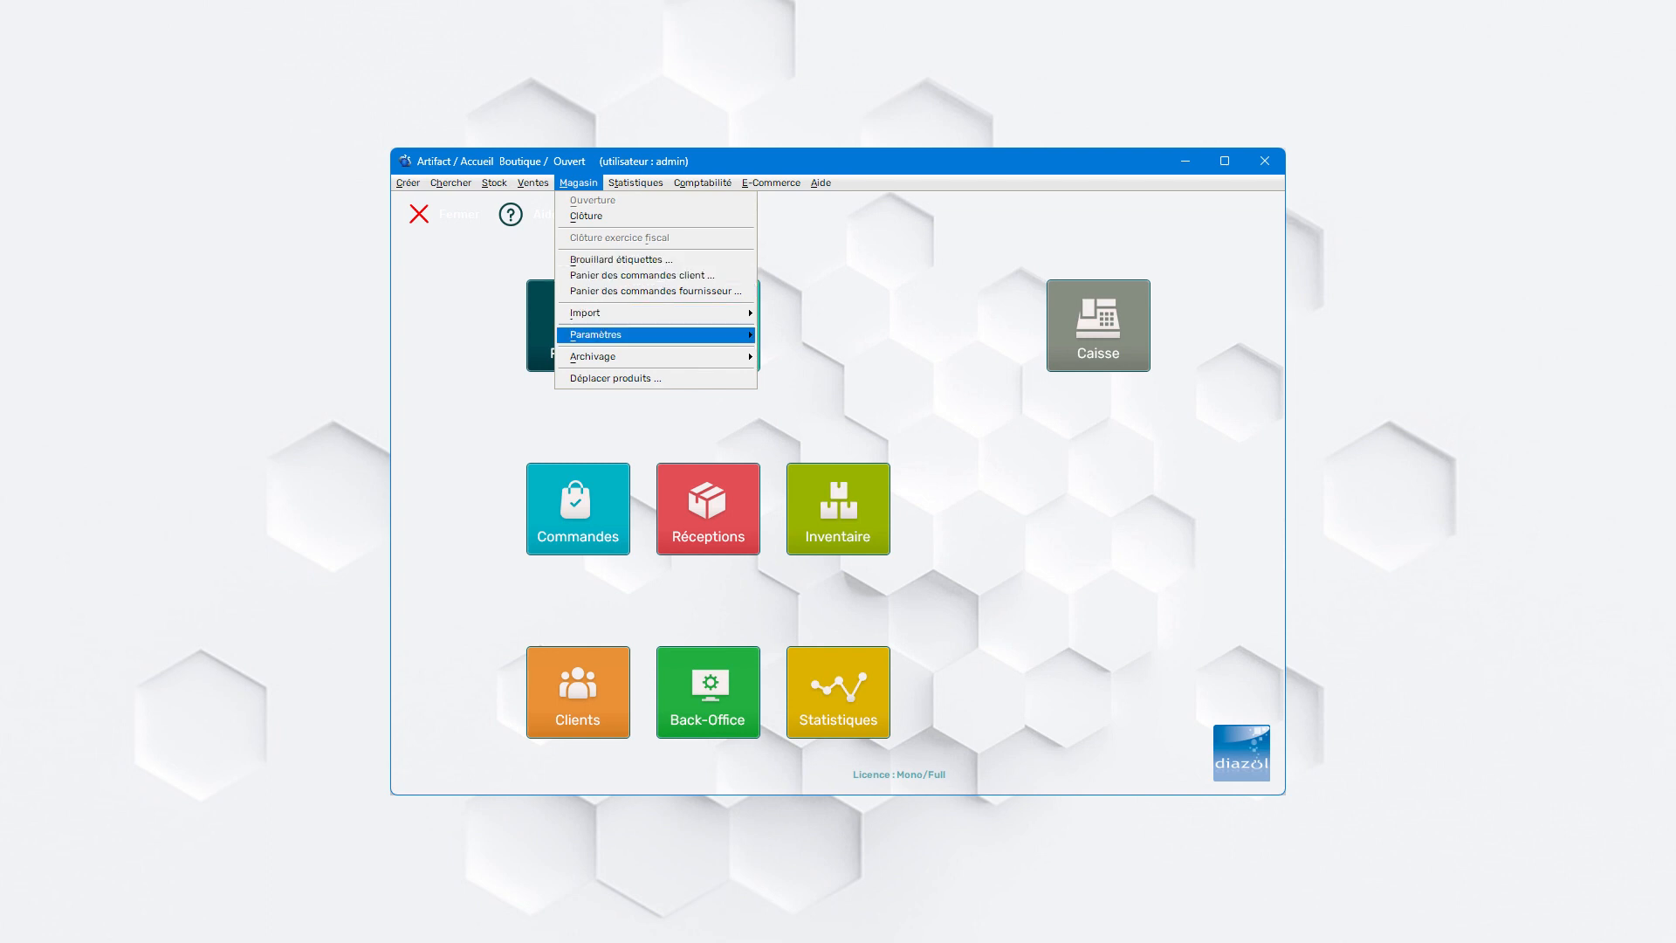
mouse_move(655, 334)
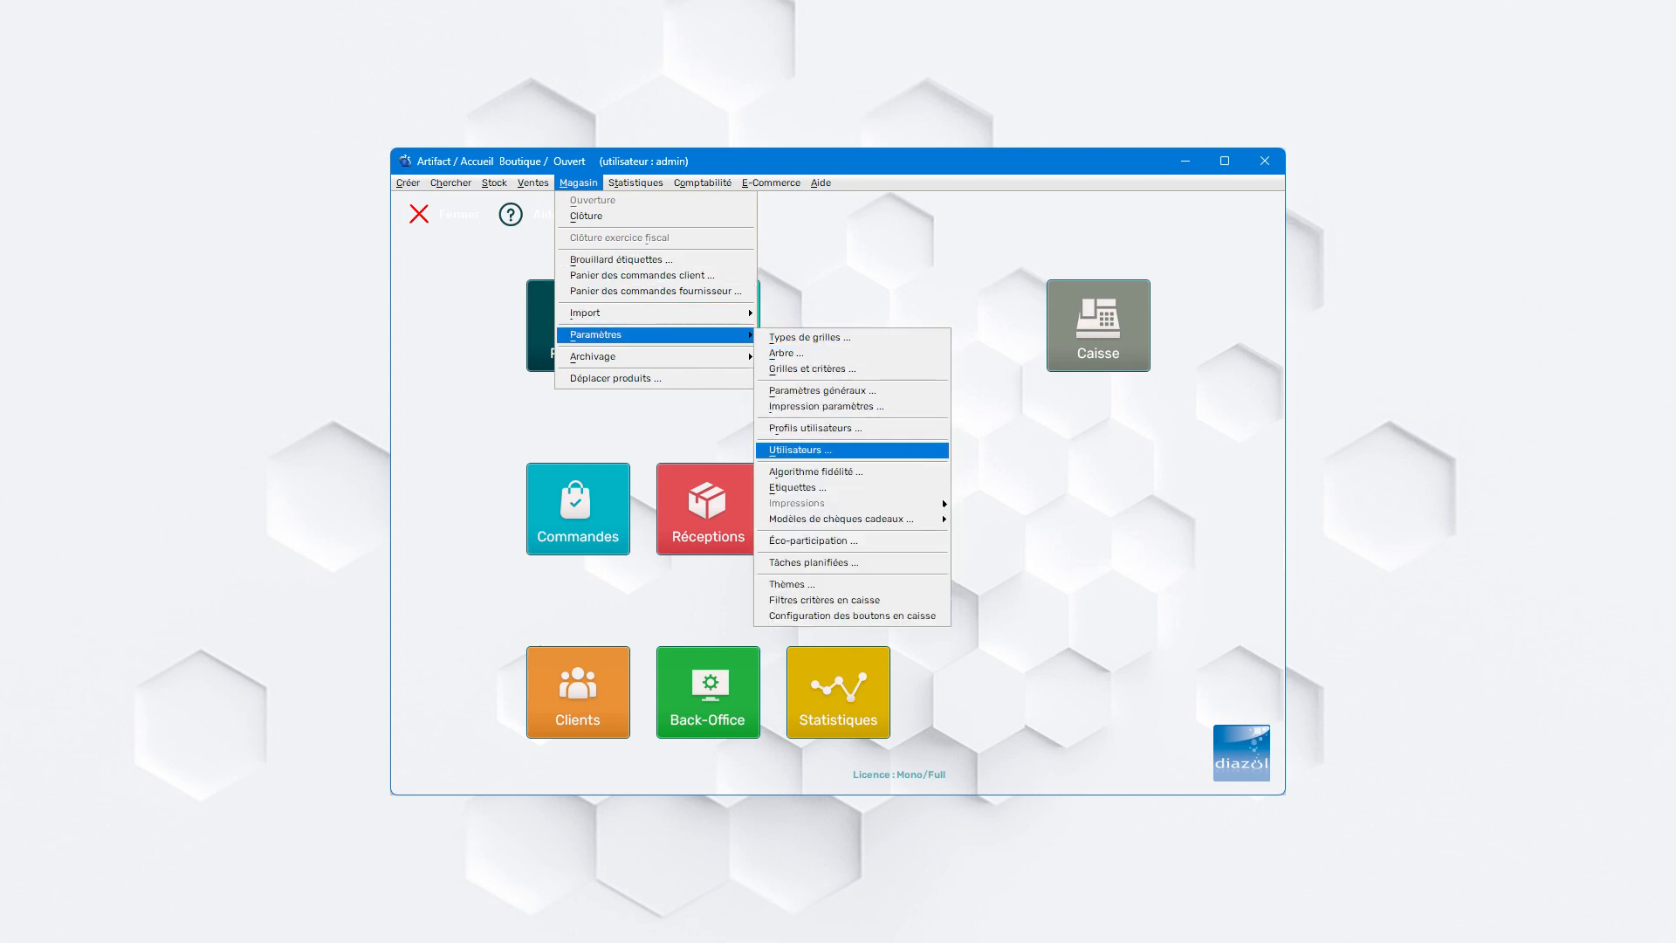
click(800, 450)
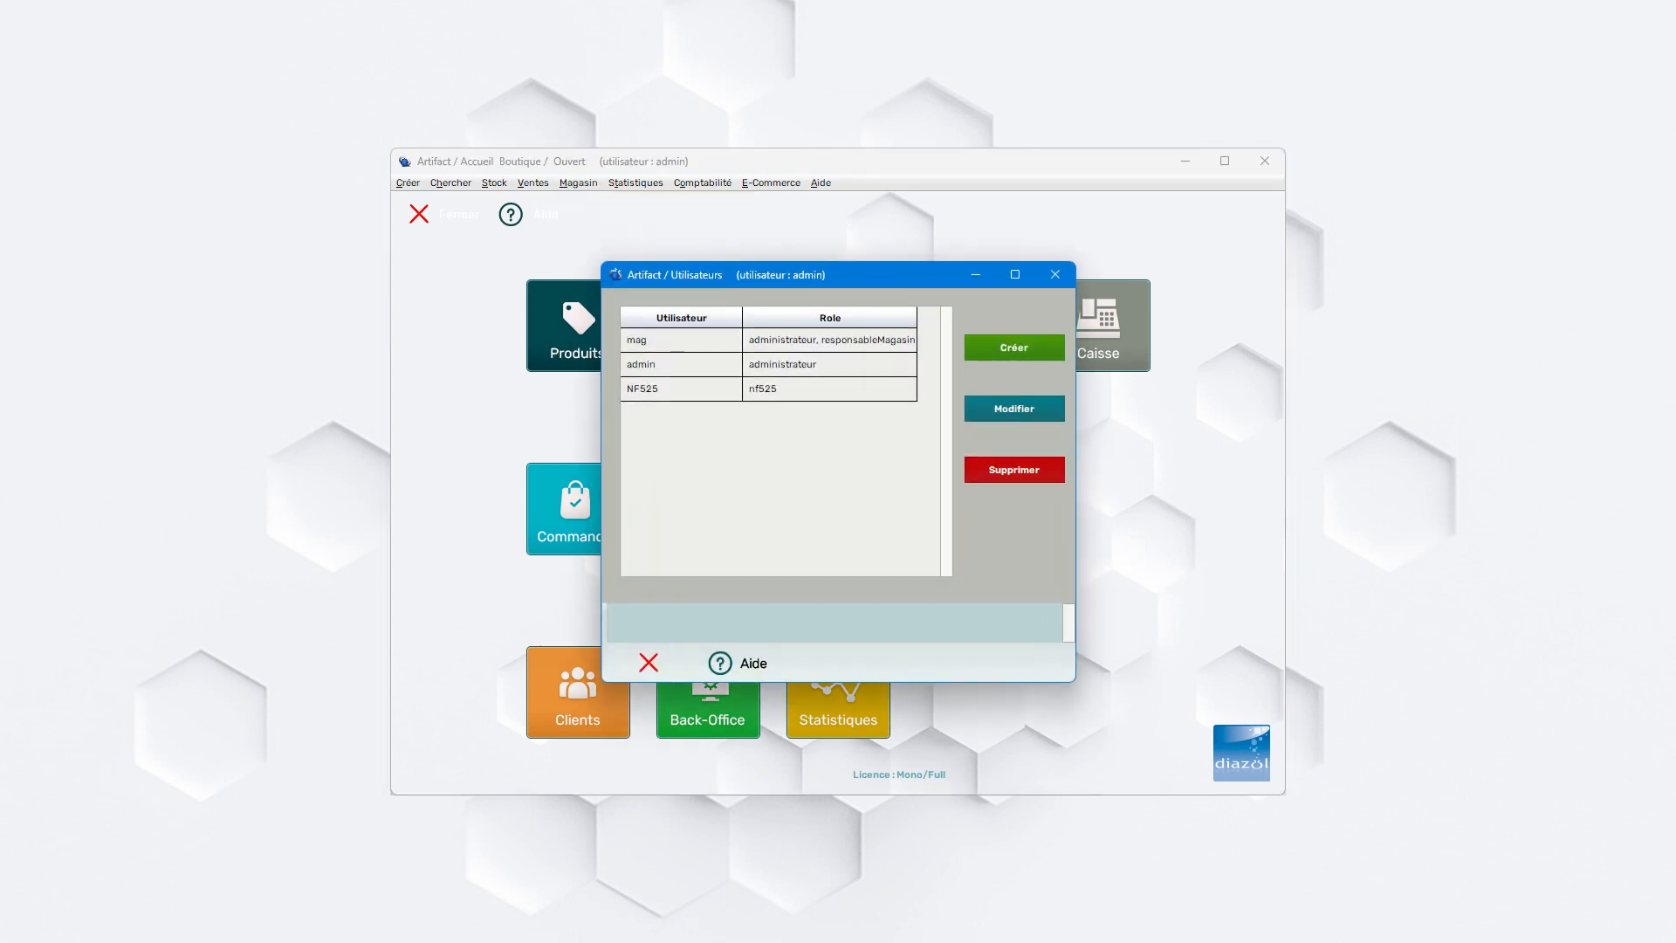
click(677, 342)
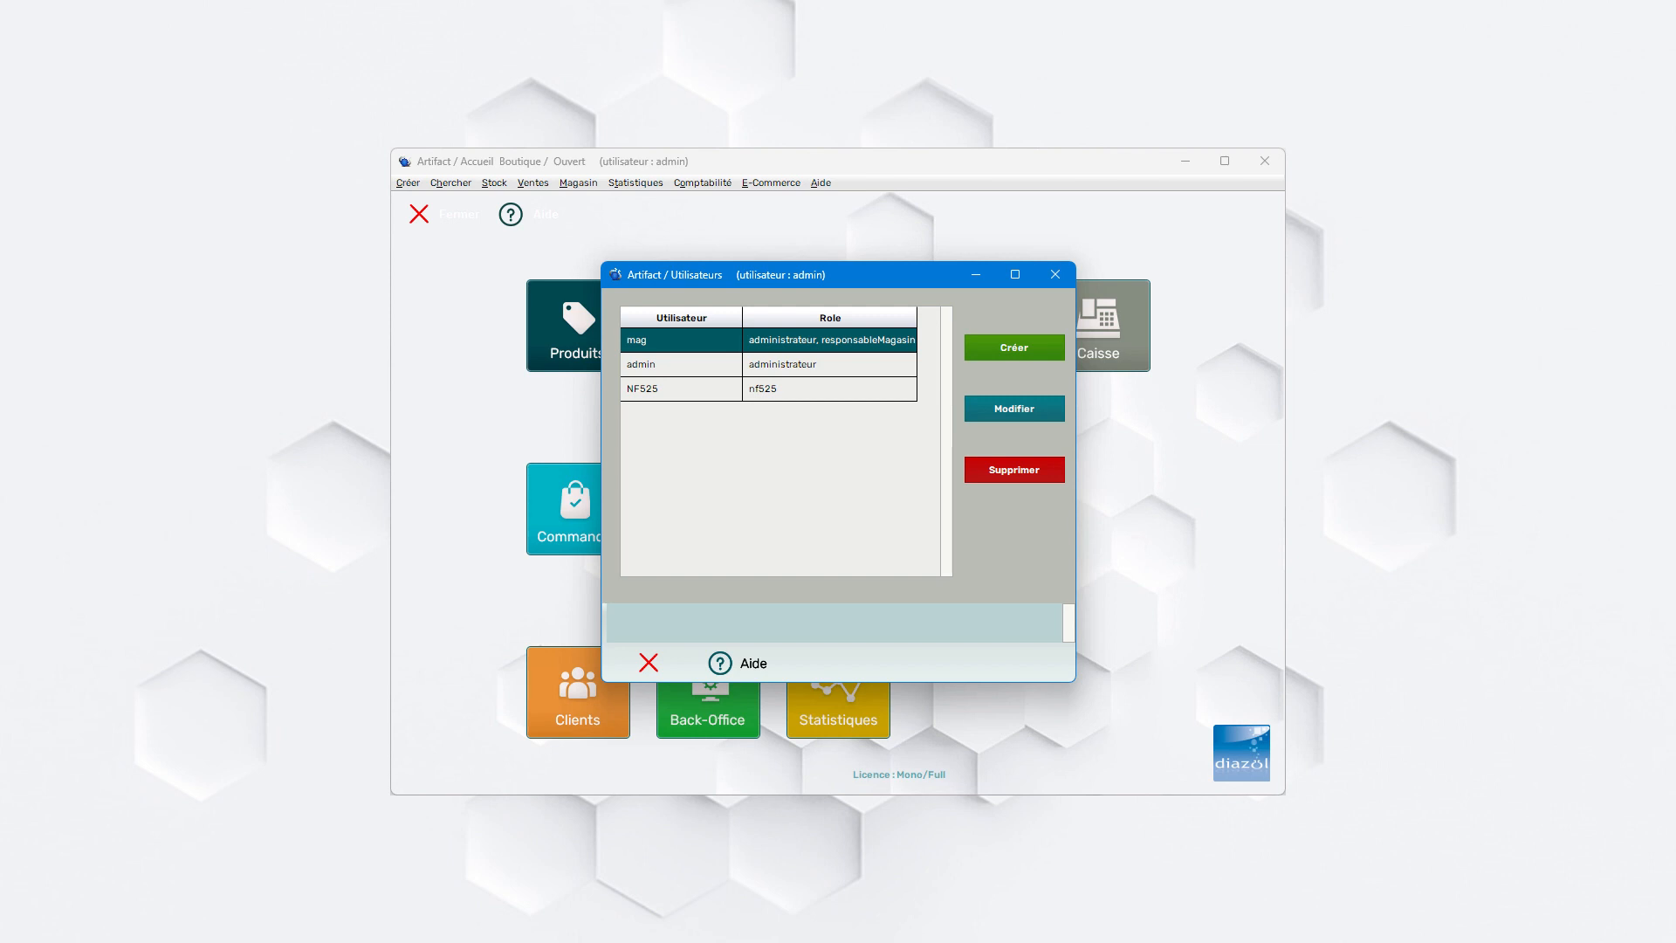
click(677, 365)
click(677, 390)
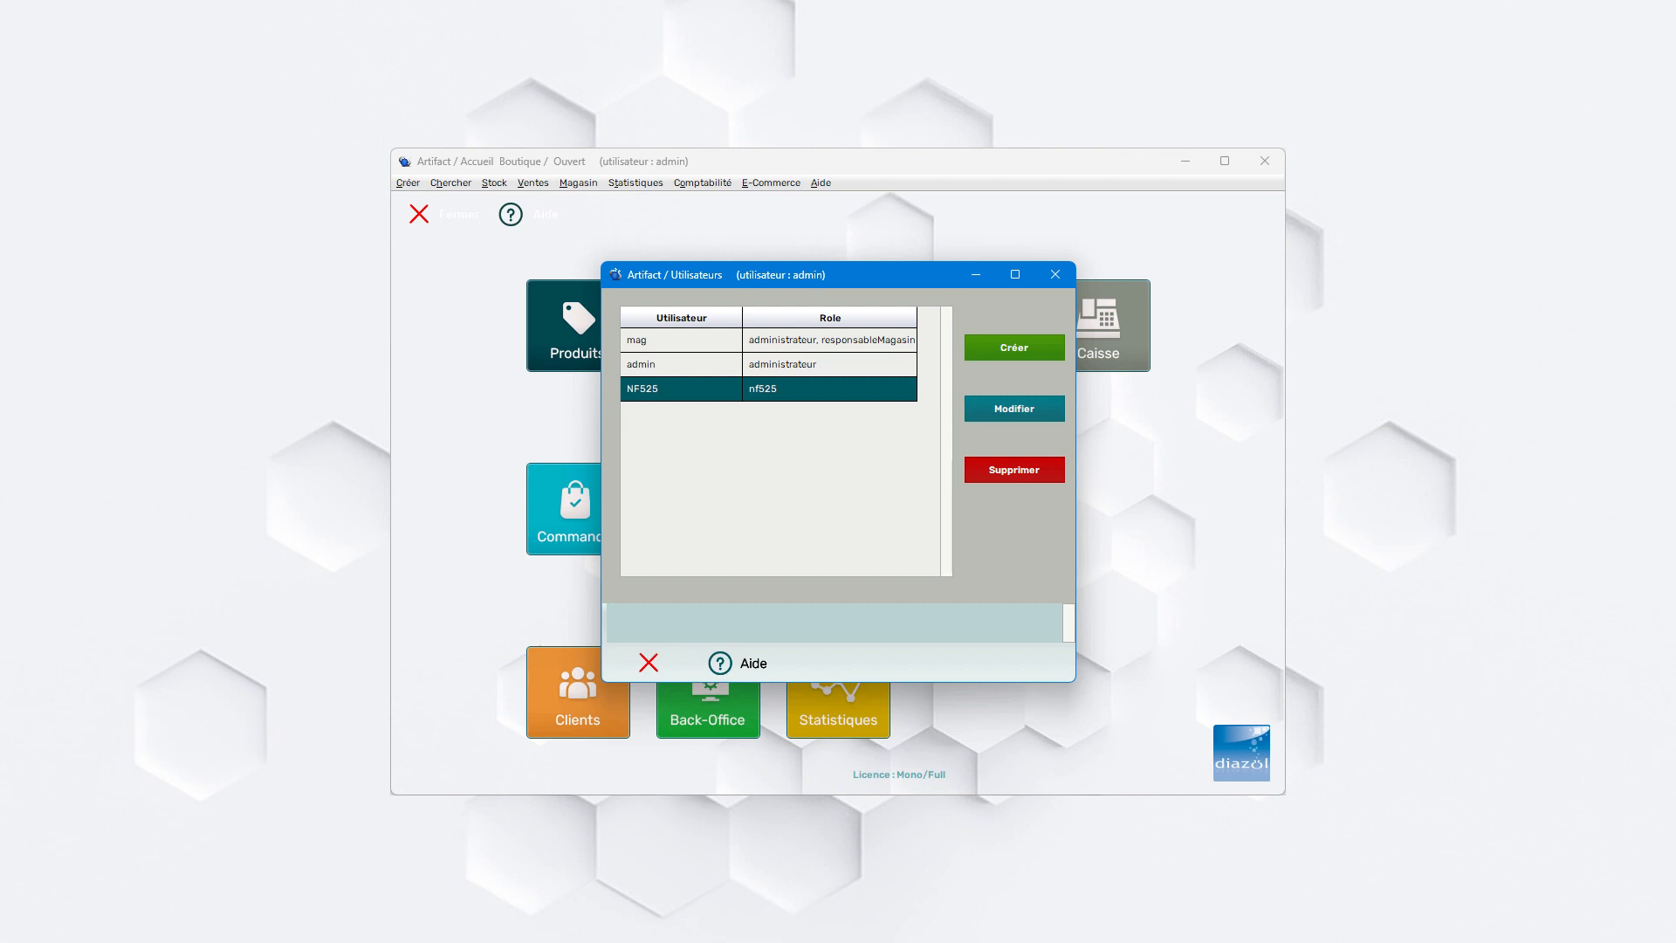
- Create user Nicolas with number 3 and role responsableMagasin, enter and confirm the account password, and save
click(1014, 347)
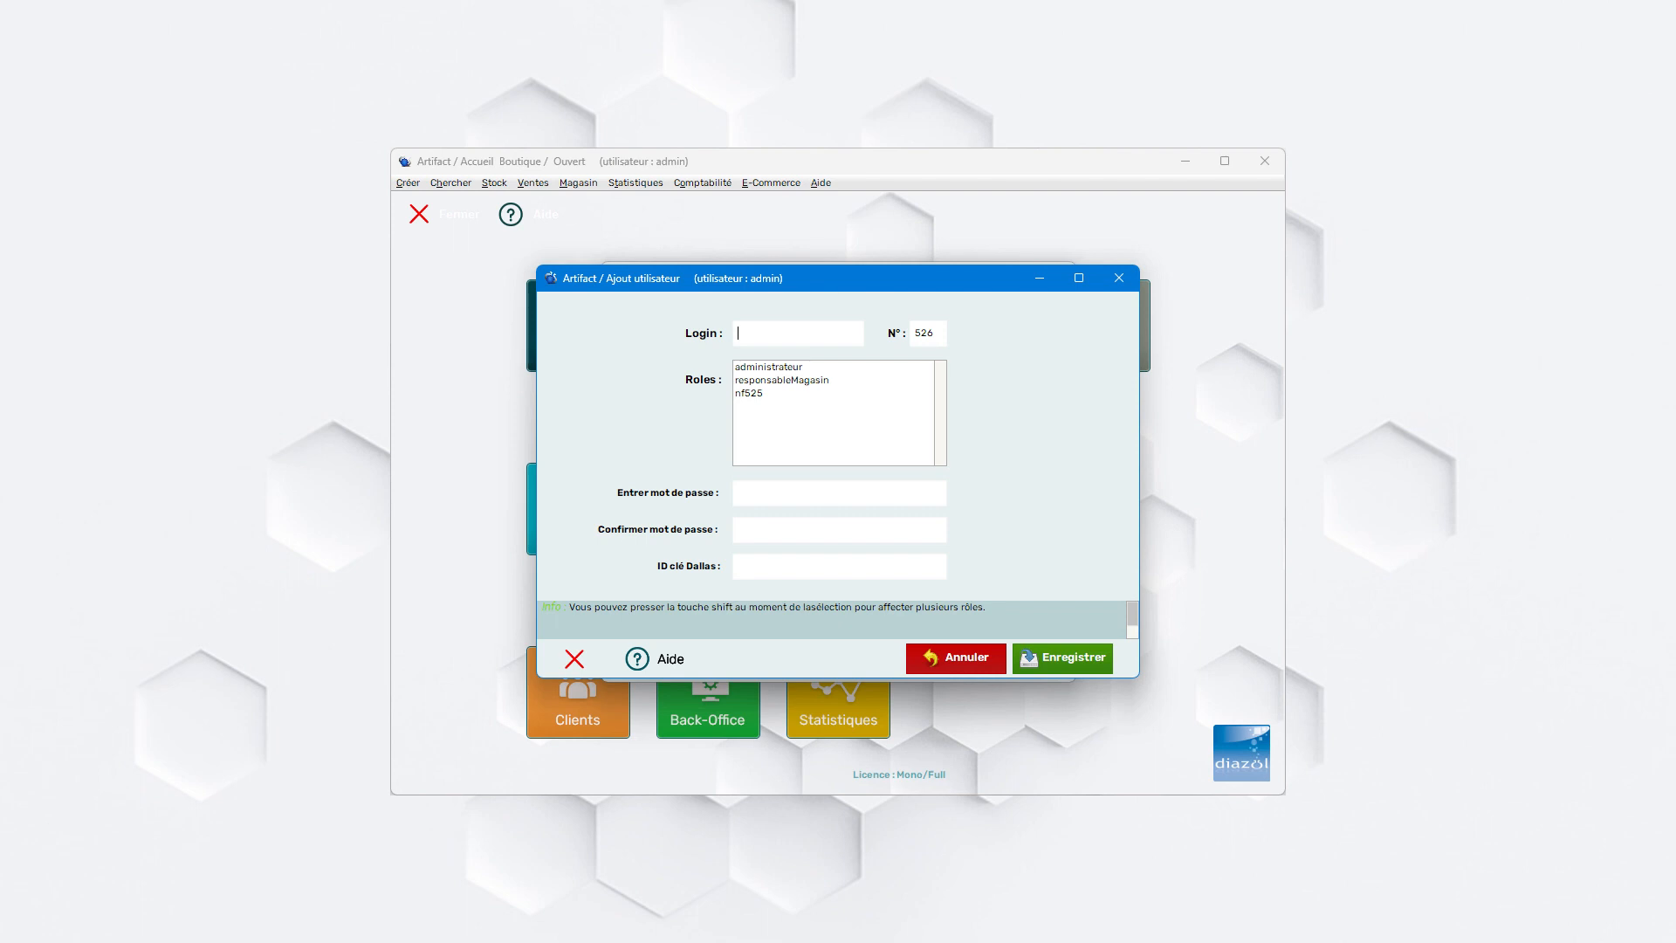
text(Nicolas)
key(Tab)
text(3)
click(782, 380)
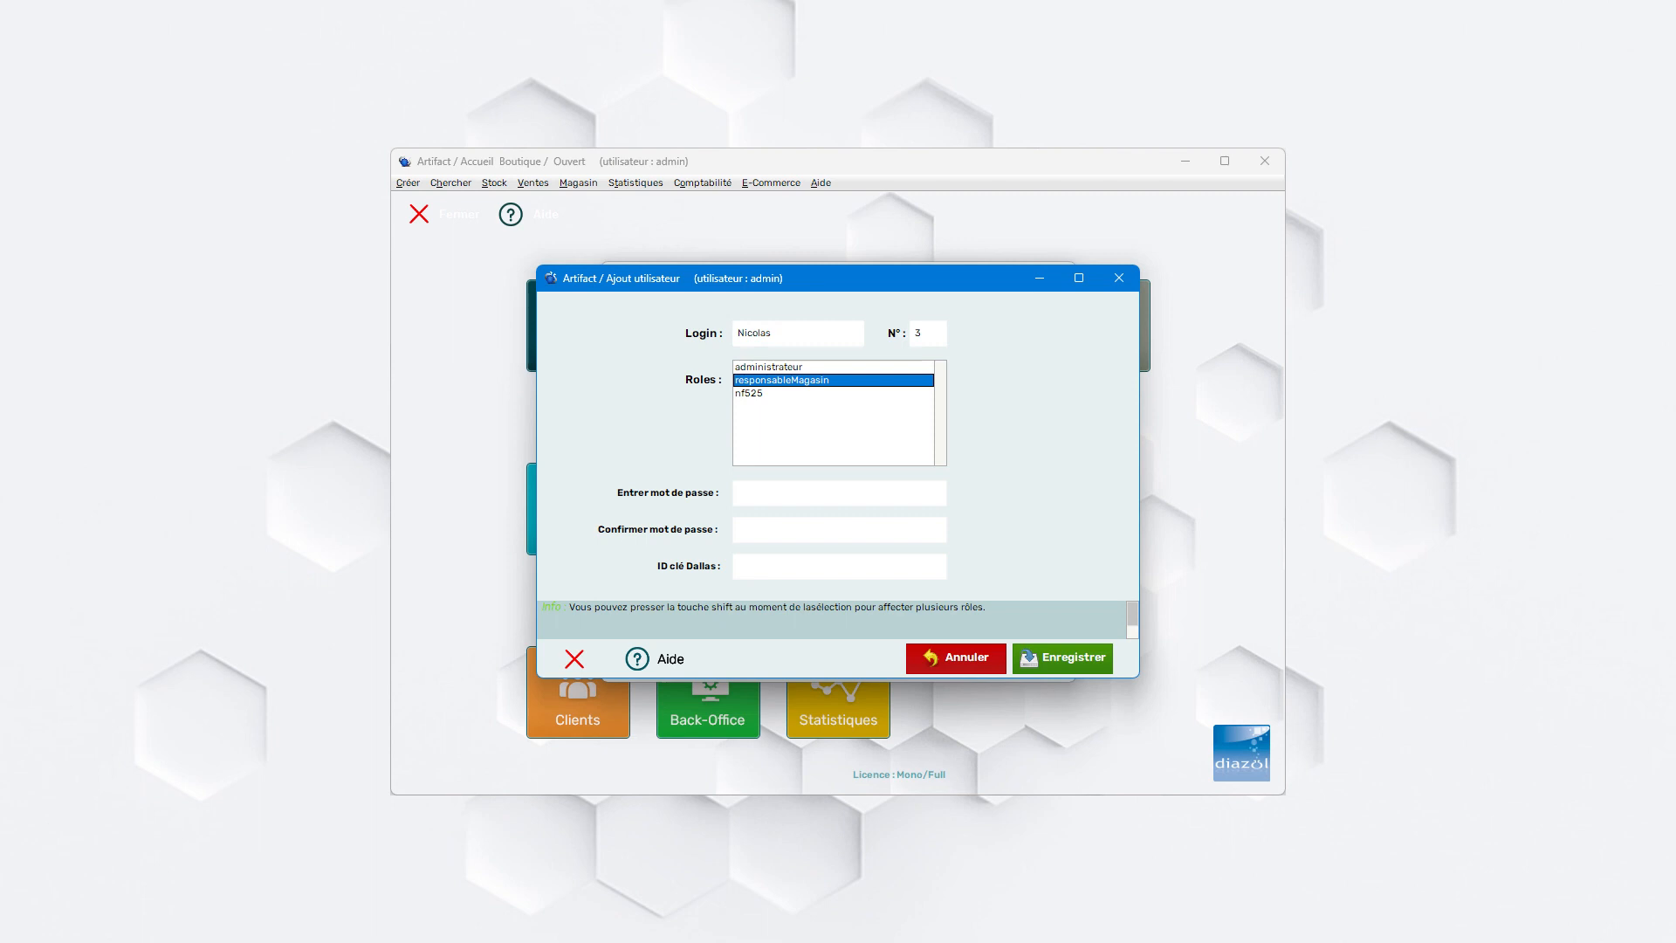
click(793, 493)
text(**************)
click(1063, 658)
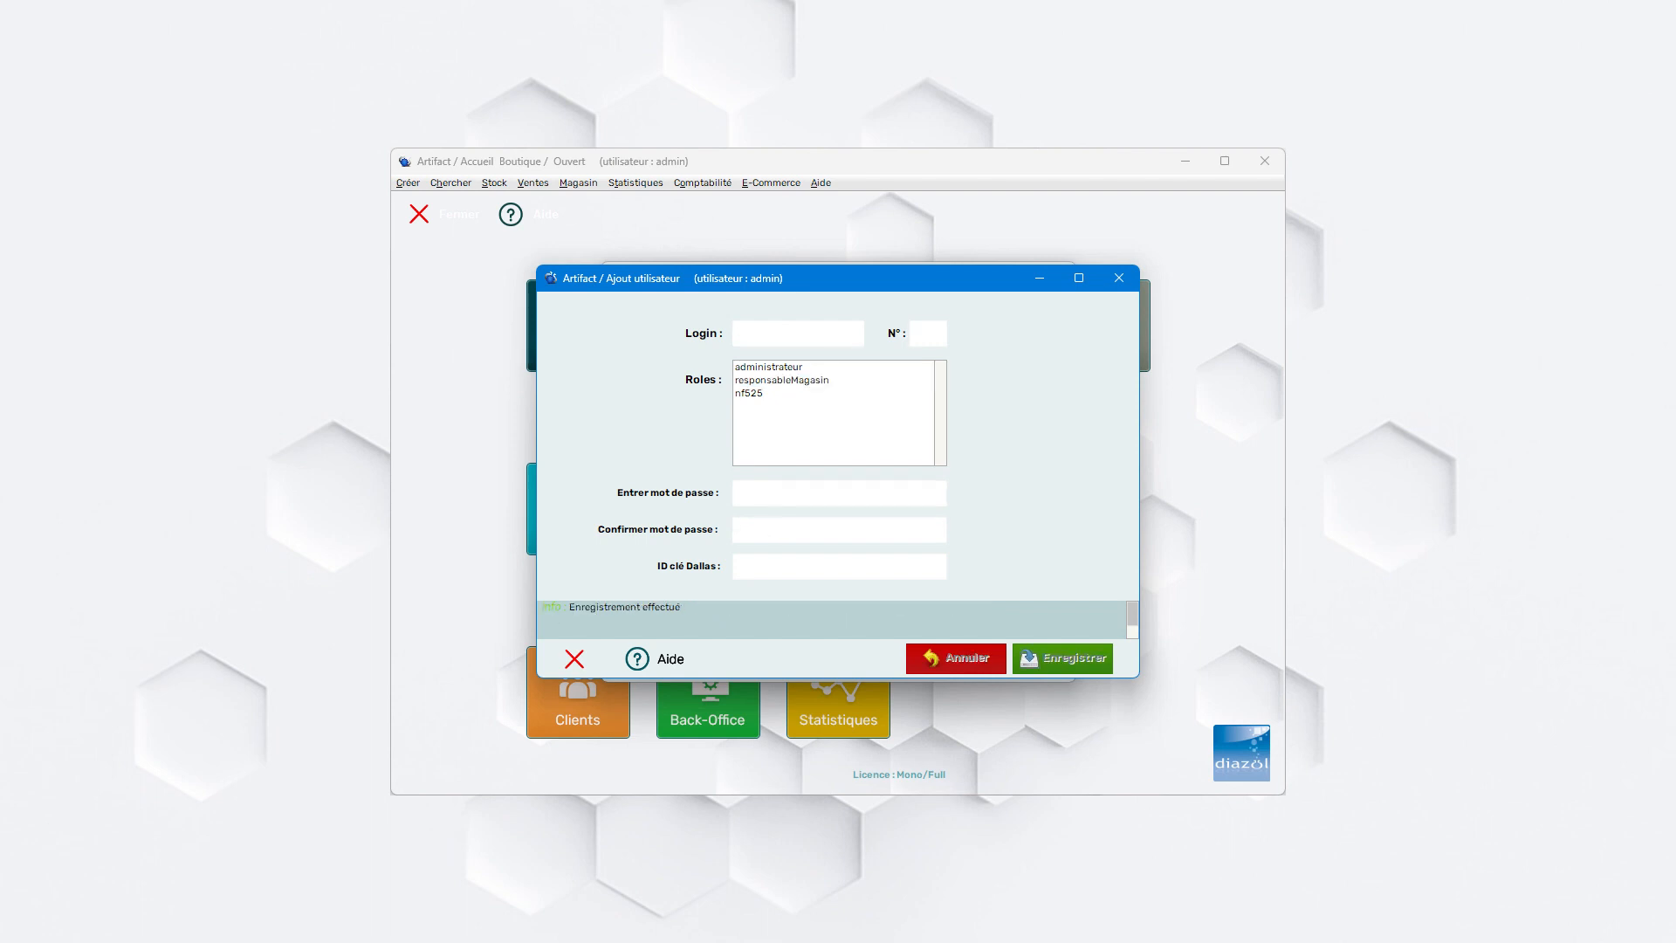
click(574, 659)
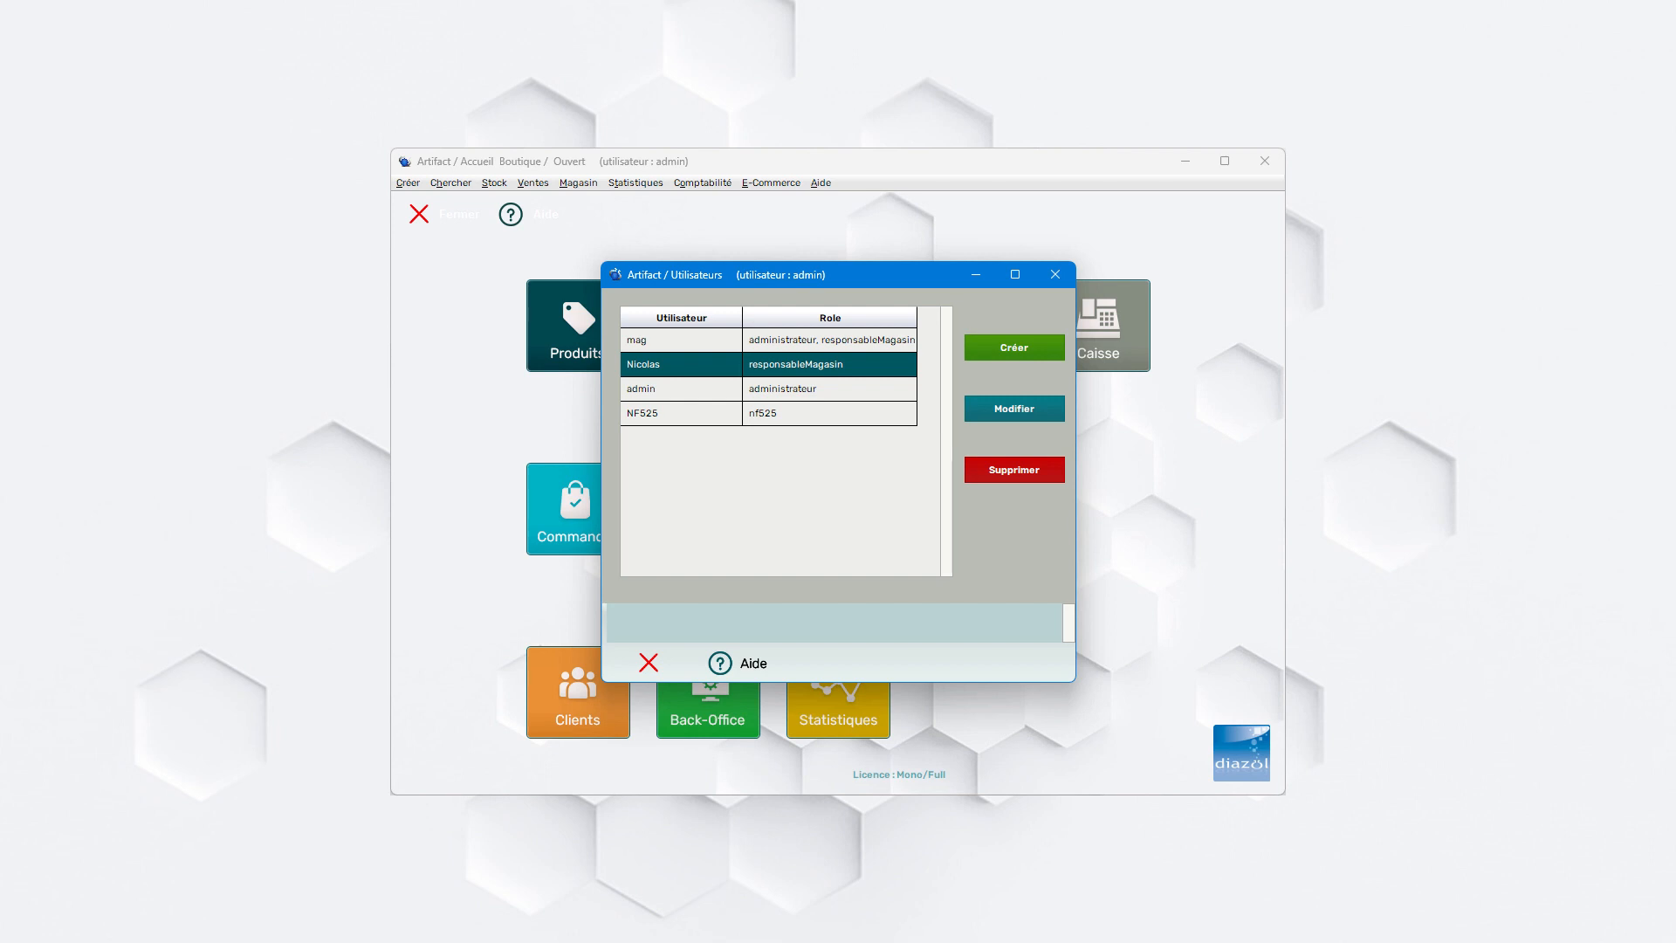
- Open user Nicolas for modification to review the record, then close without changes
click(1014, 409)
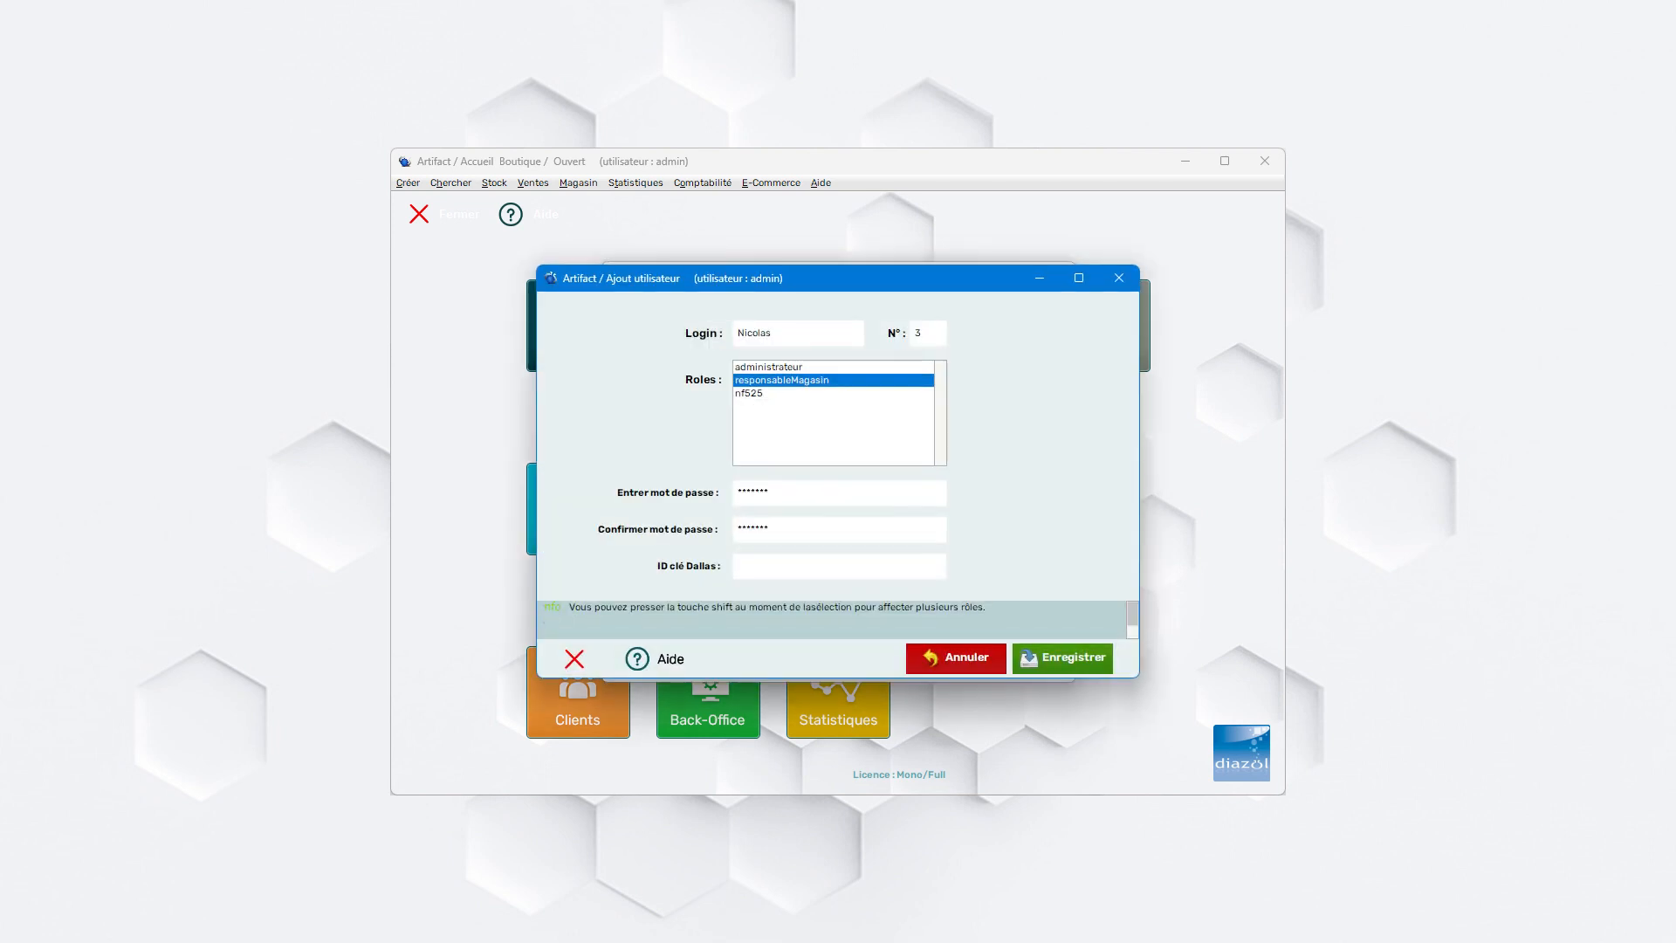
drag(773, 334, 735, 334)
key(Tab)
key(Tab)
click(575, 660)
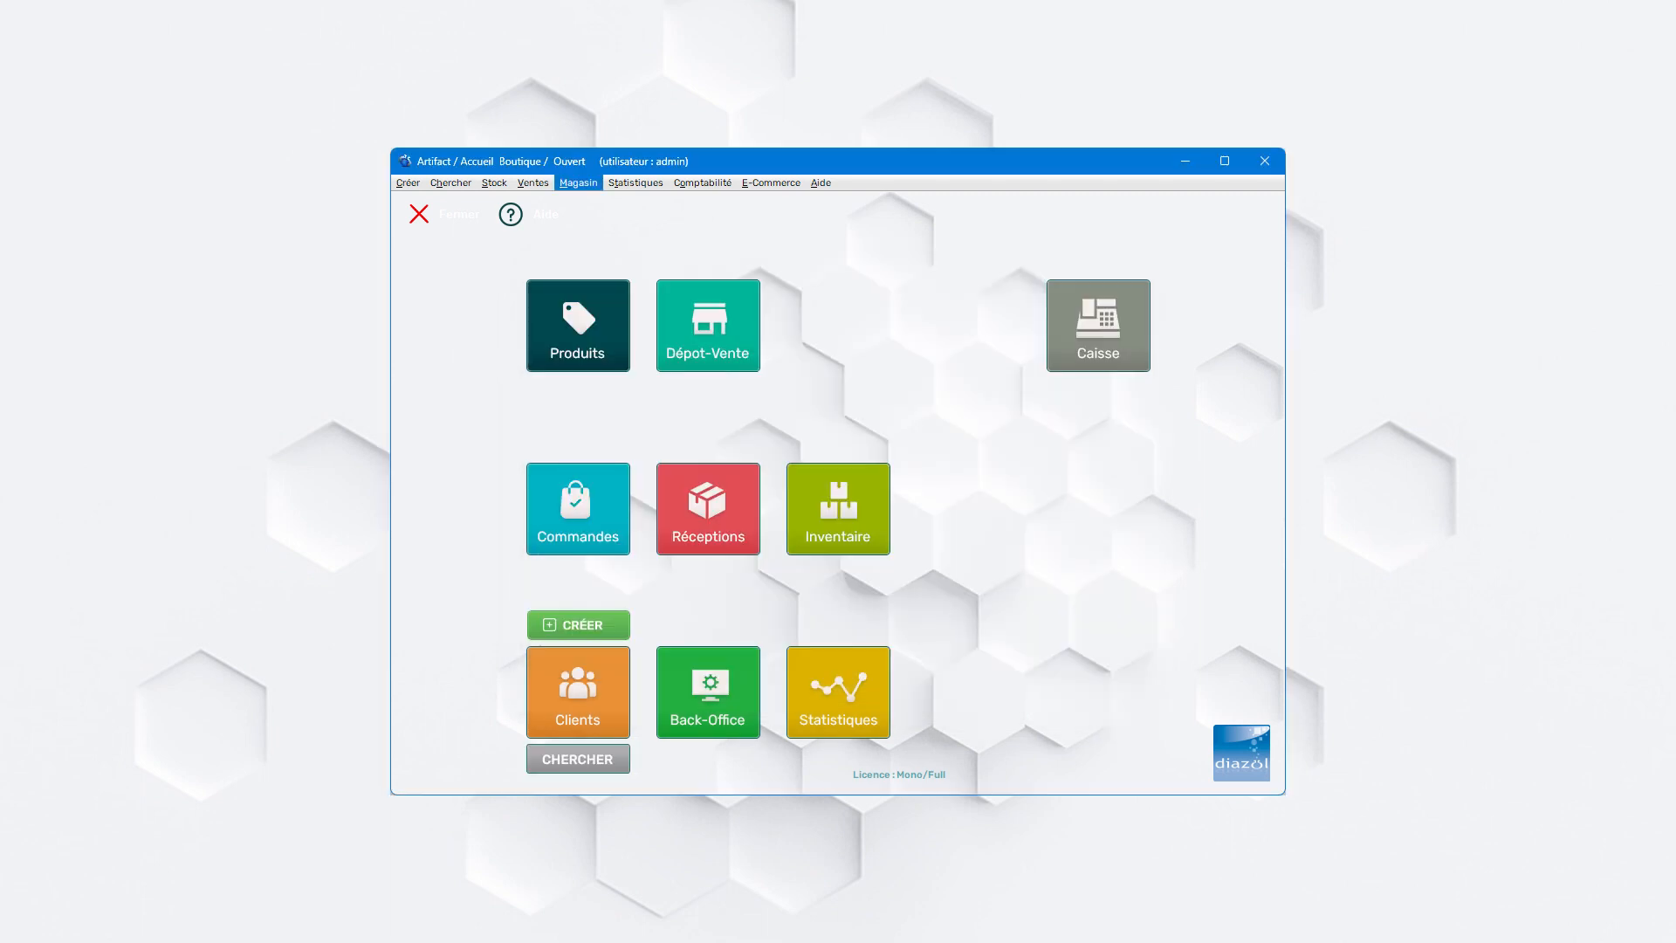
- Open the user profiles settings and add a new profile named Vendeur
key(Down)
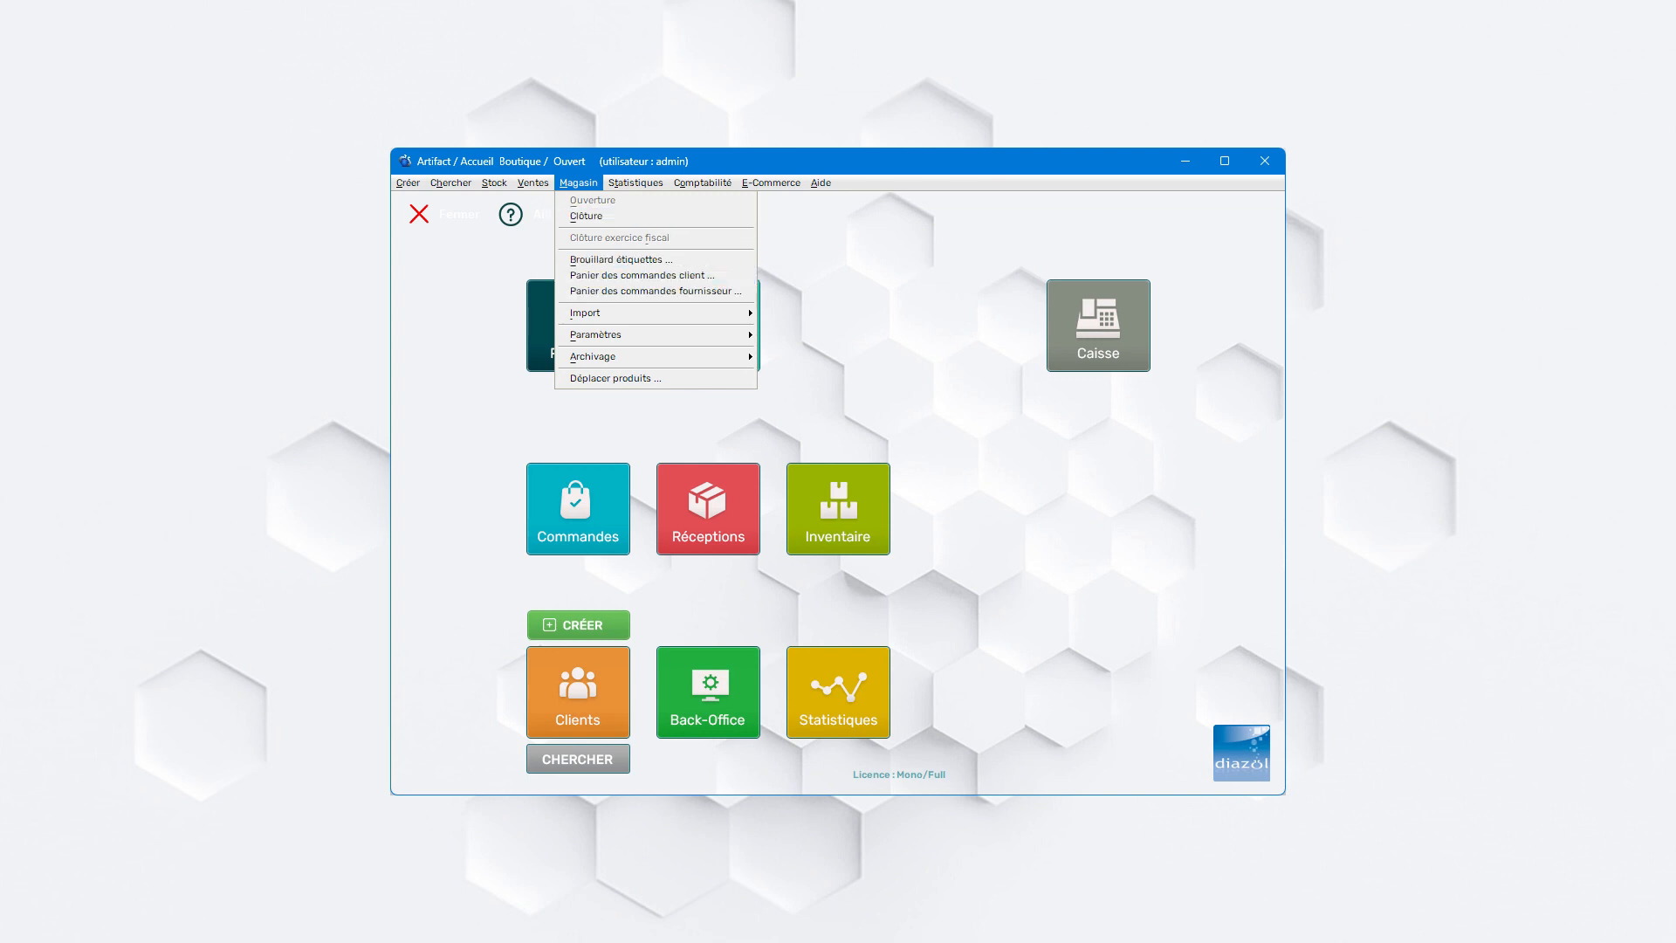
mouse_move(612, 335)
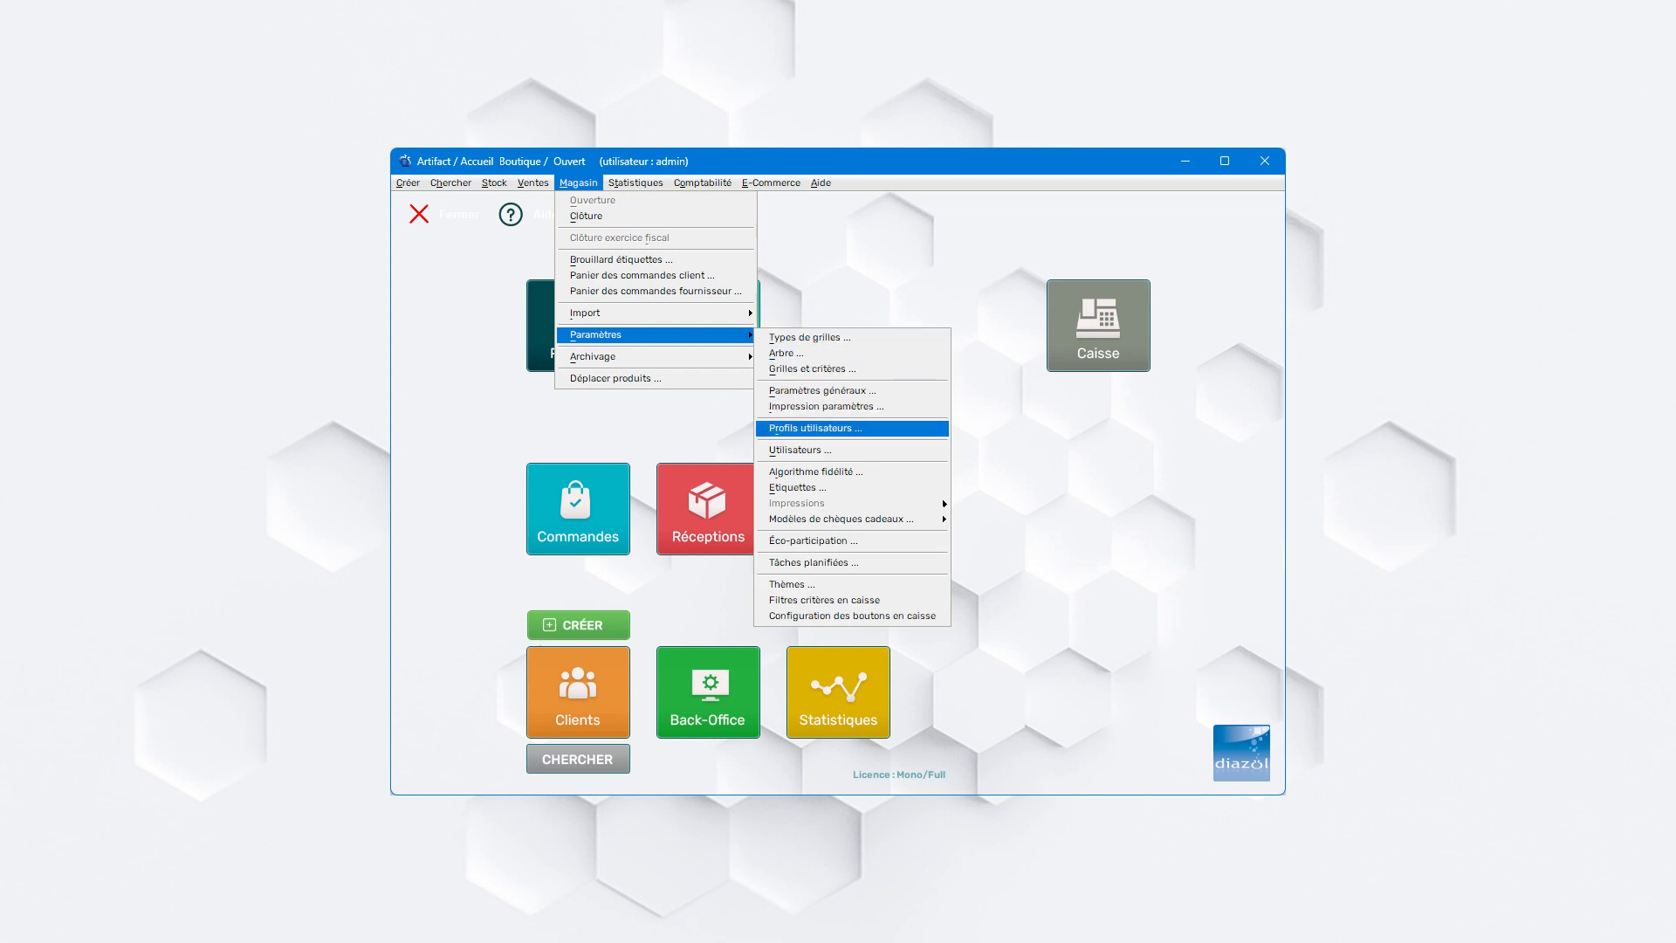
click(815, 429)
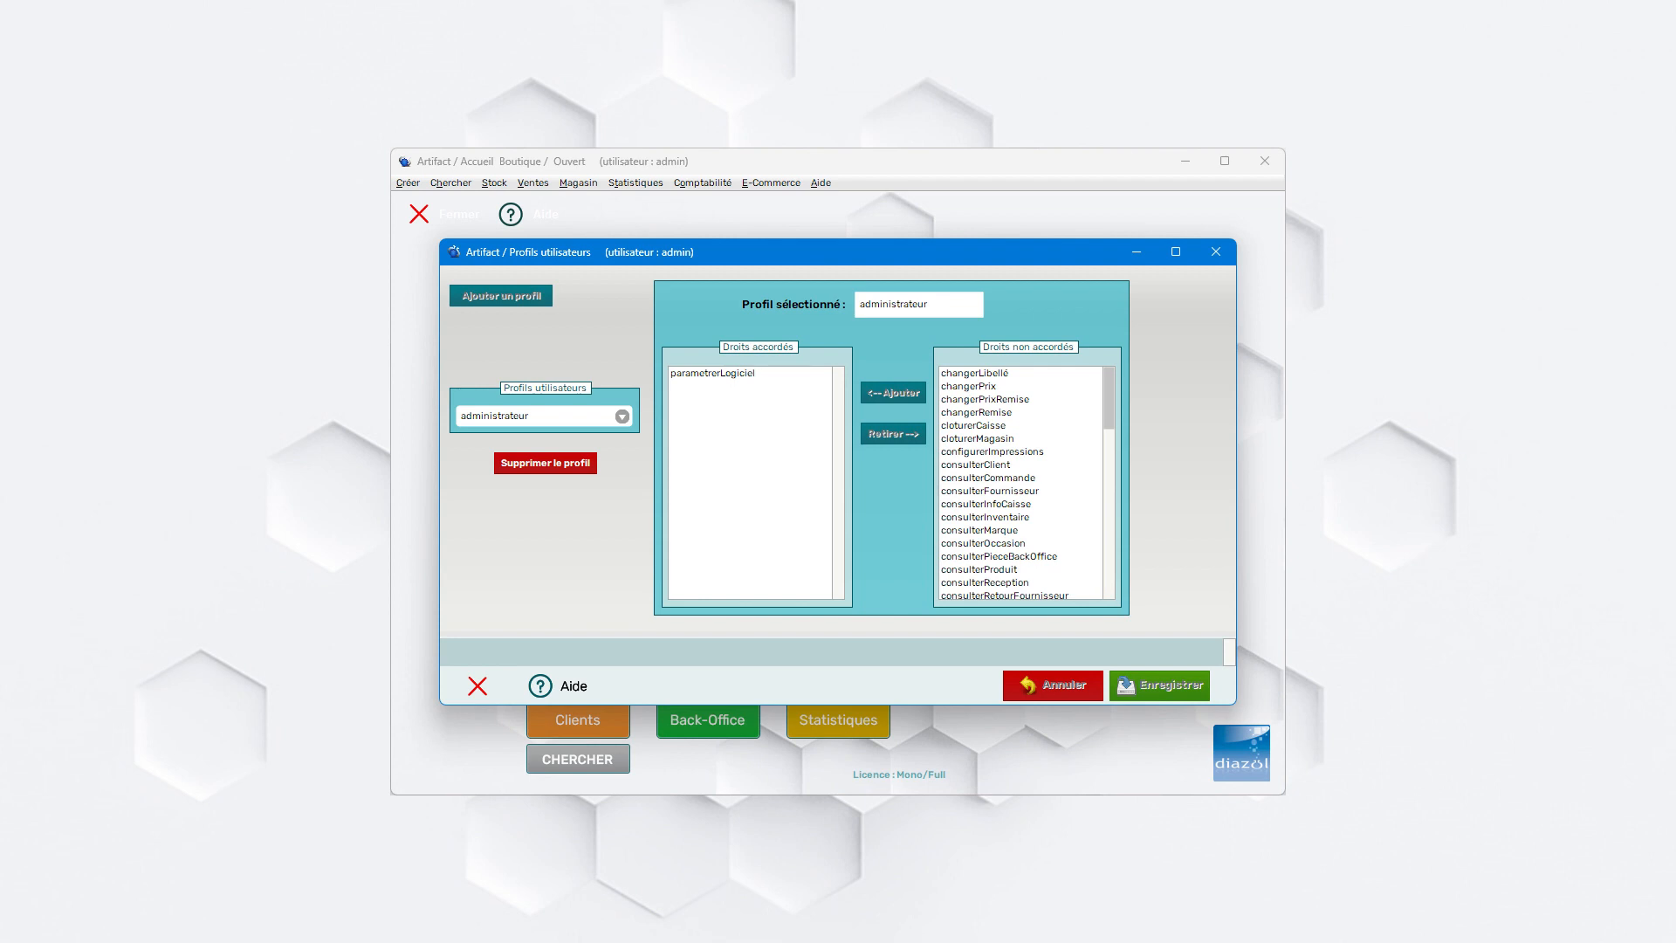
click(621, 416)
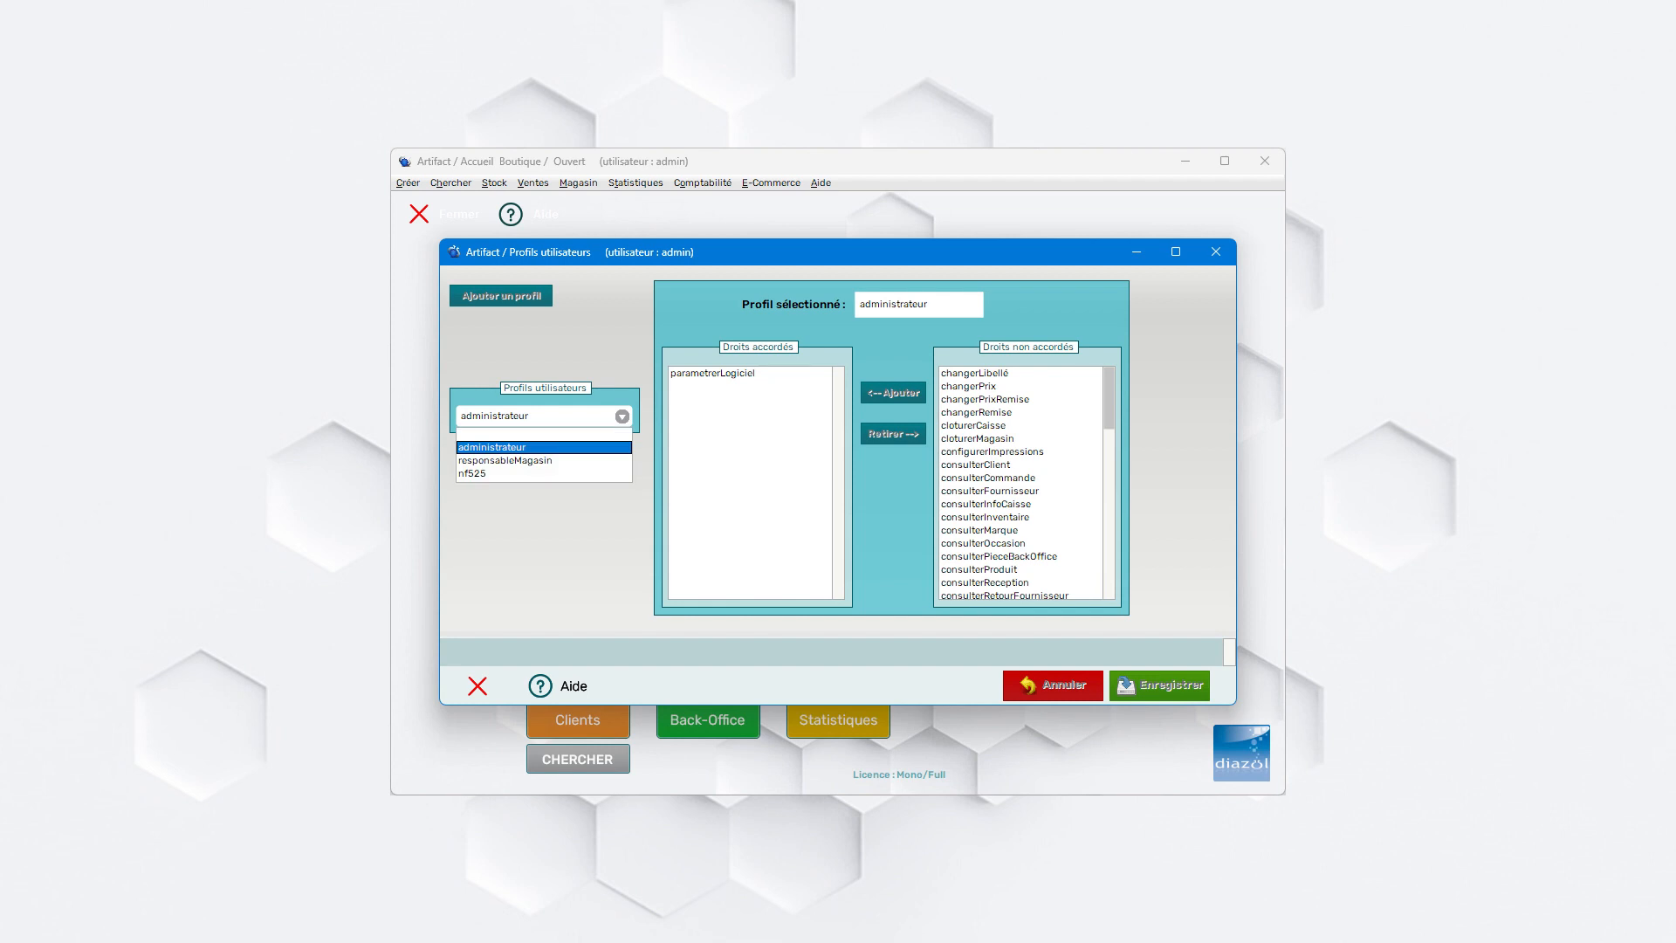
click(543, 434)
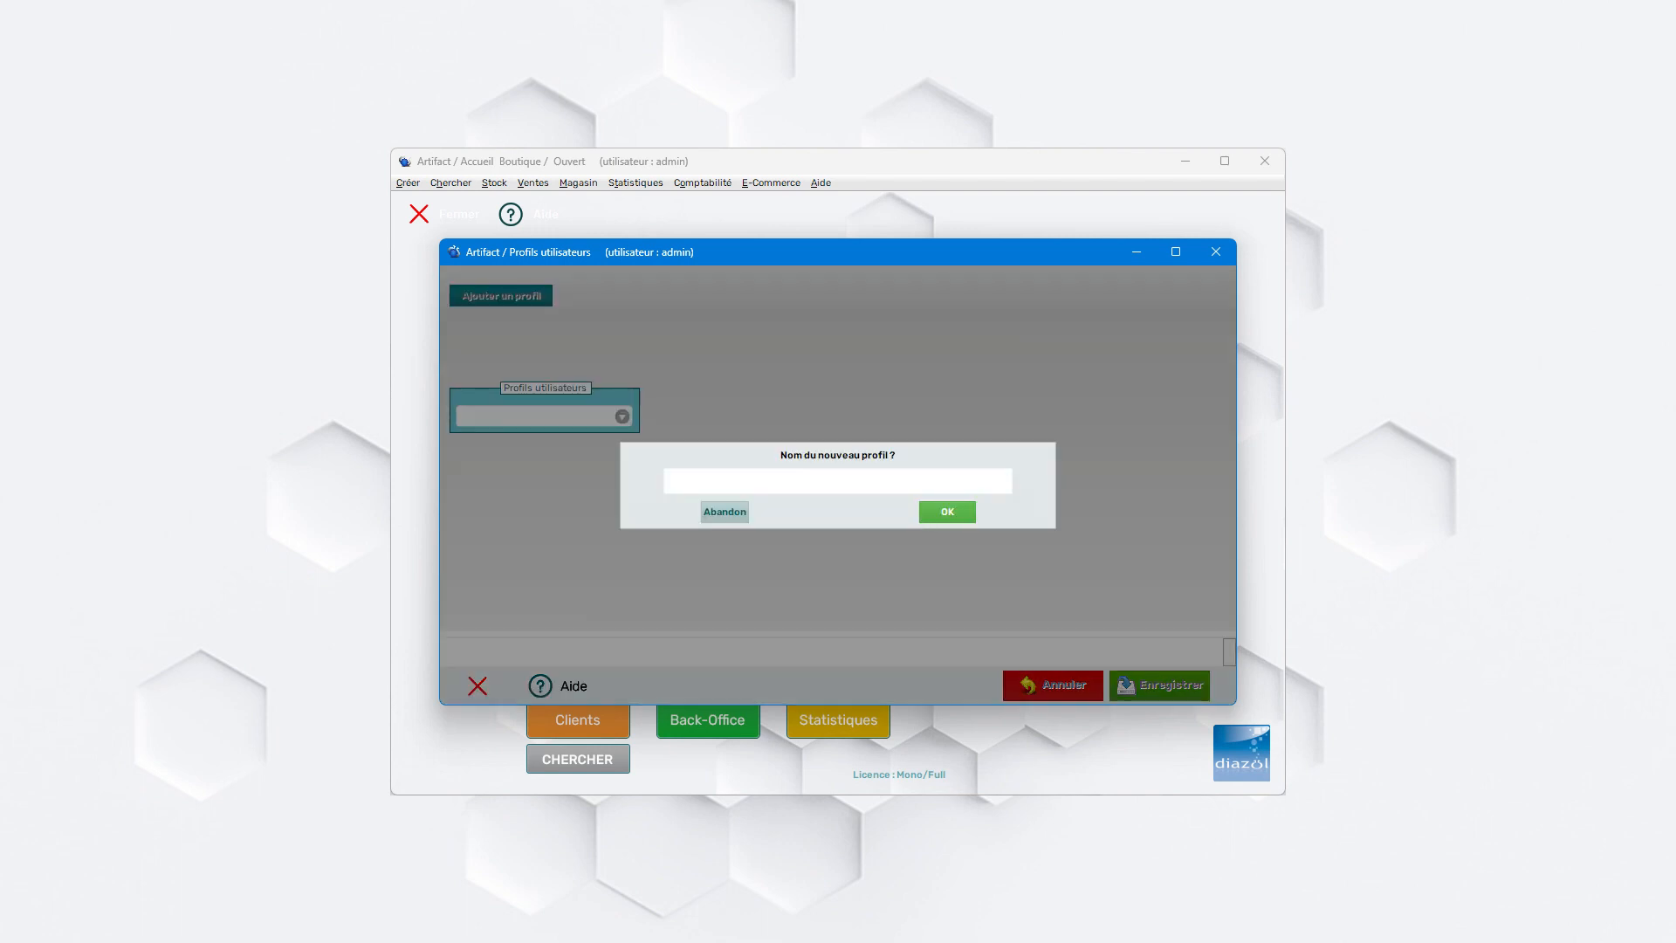
text(Vendeur)
key(Return)
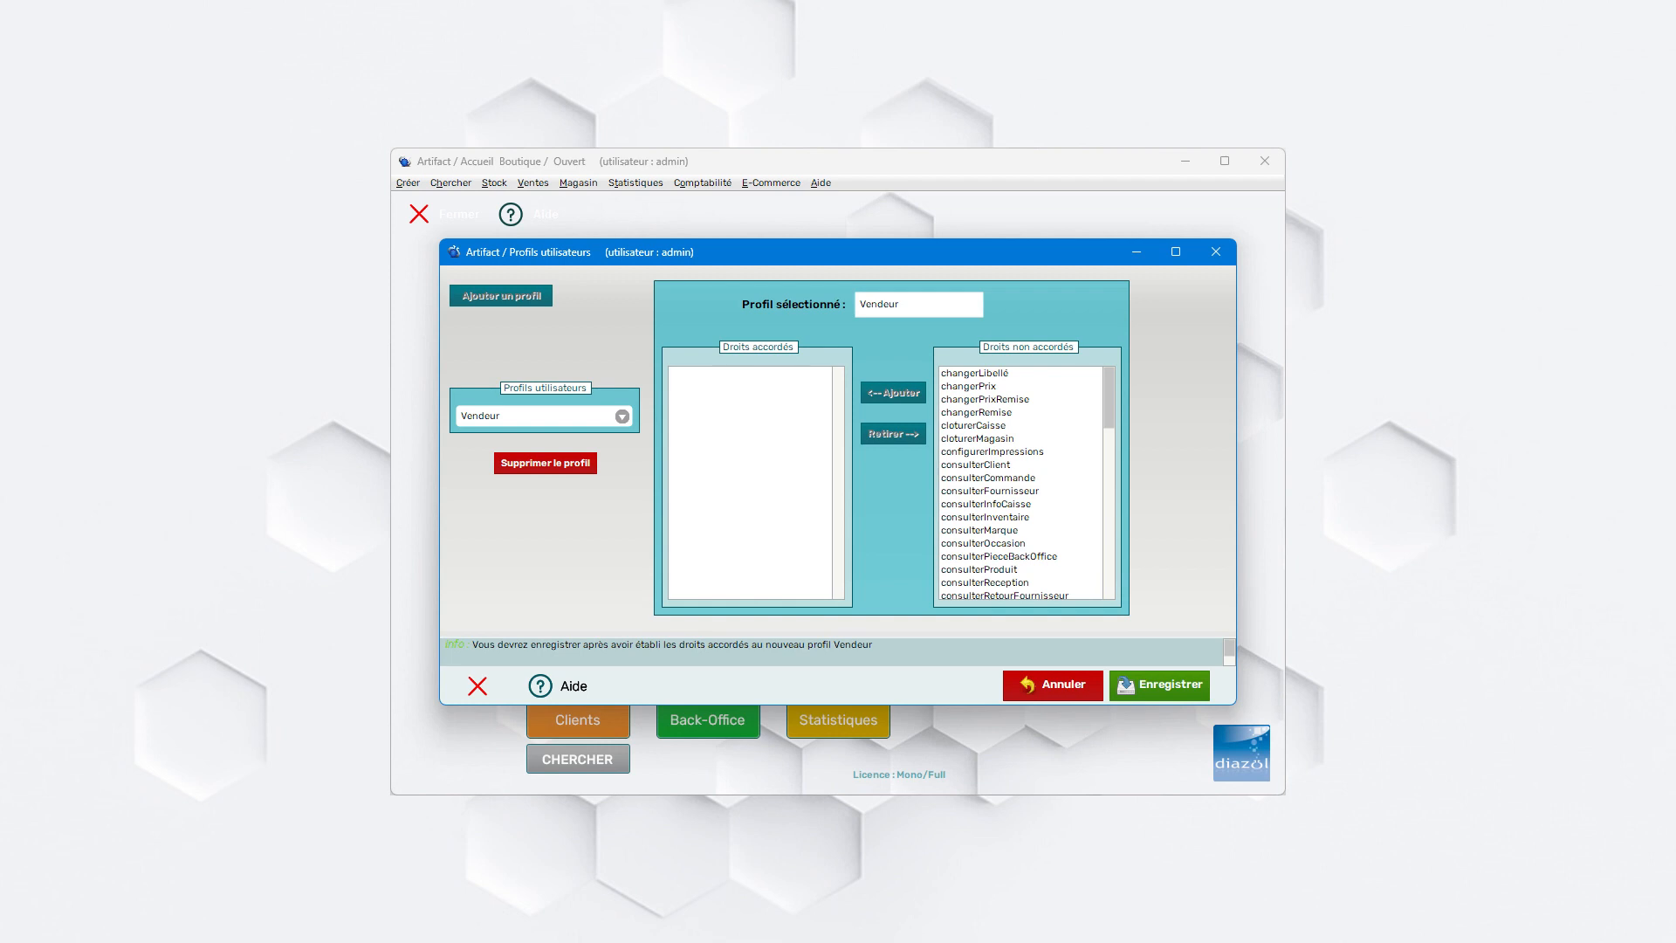
- Grant the Vendeur profile the changerRemise, cloturerCaisse, cloturerMagasin, consulterClient, consulterCommande and consulterInfoCaisse rights
scroll(1021, 484, down, 20)
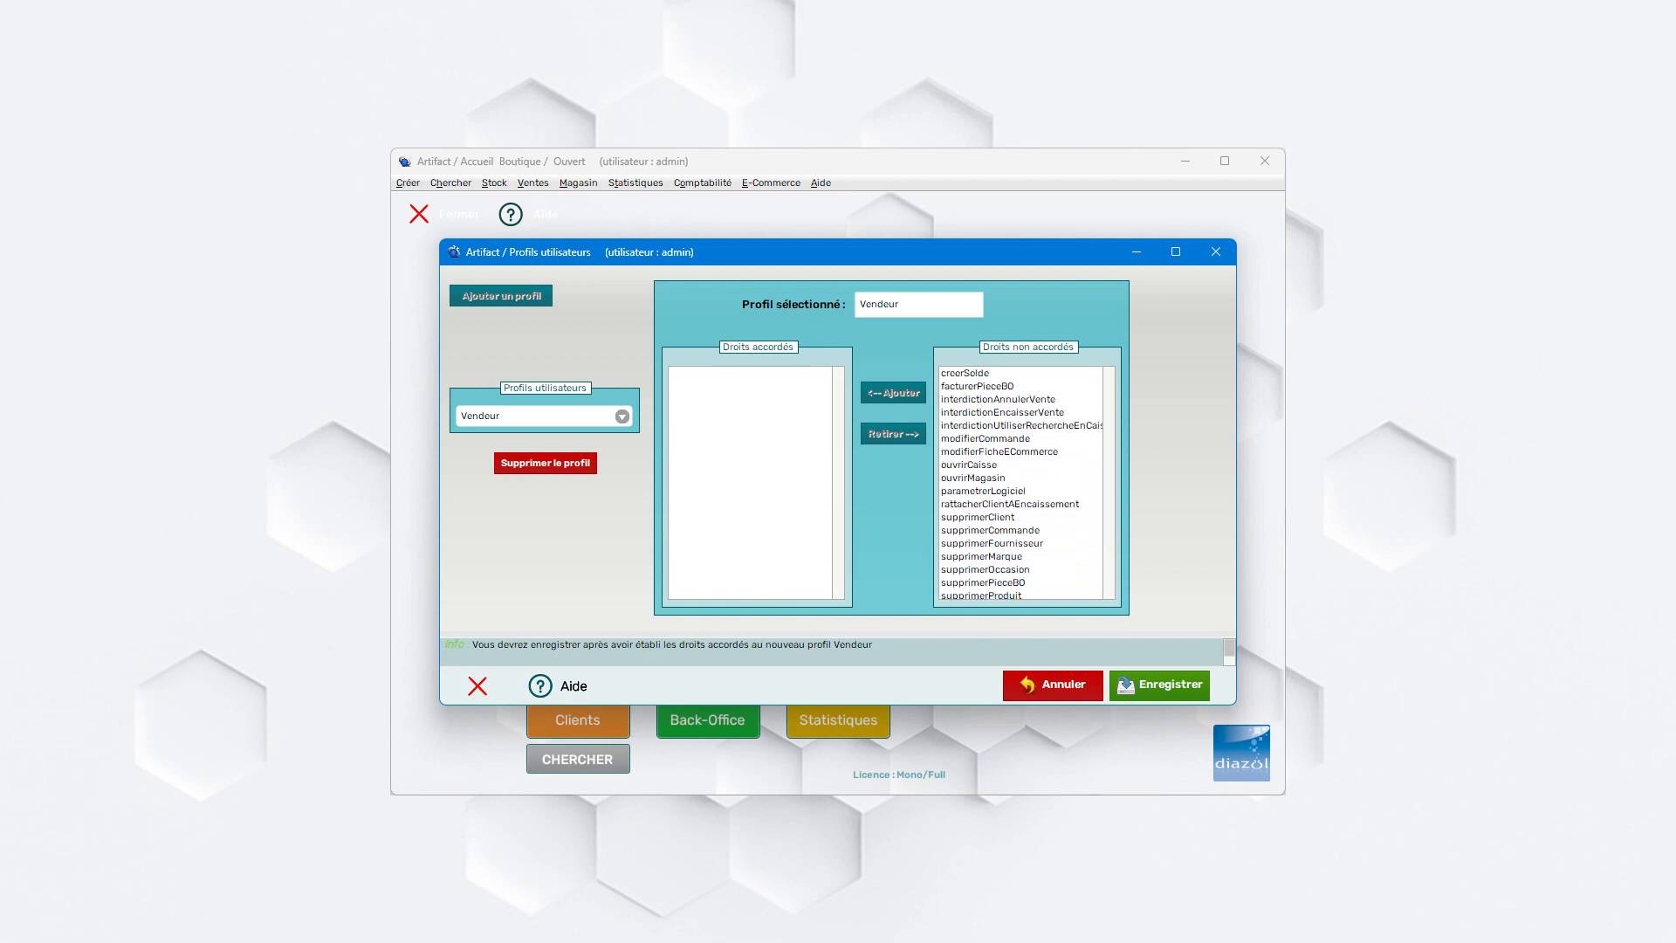
scroll(1022, 484, up, 20)
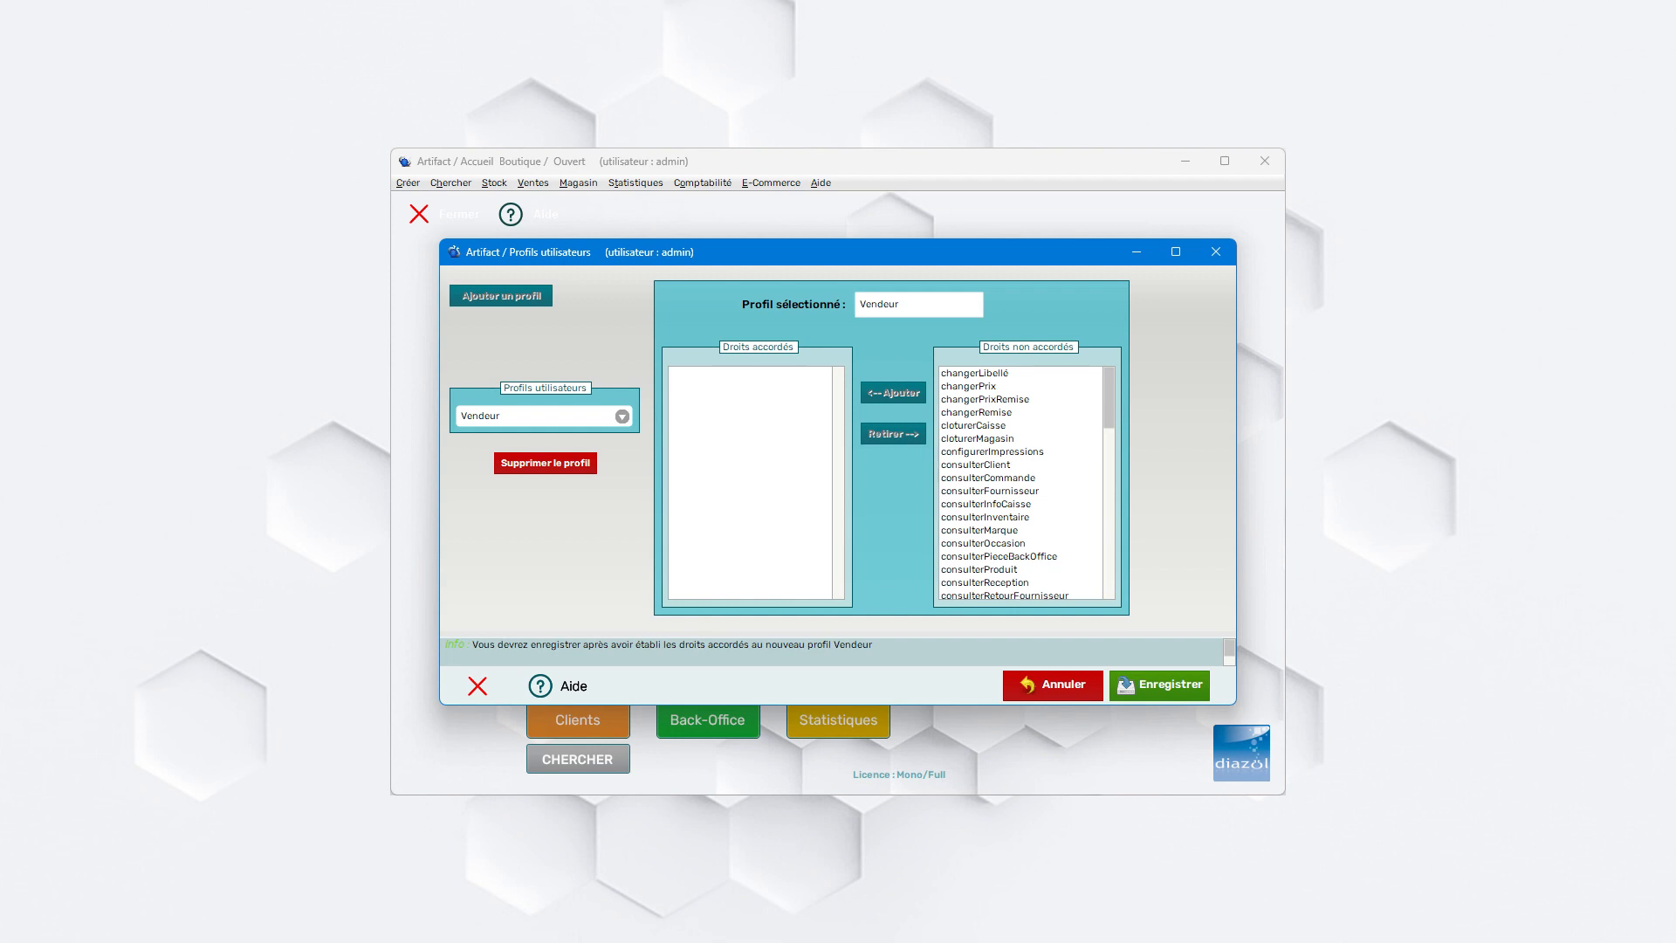
click(977, 413)
click(893, 393)
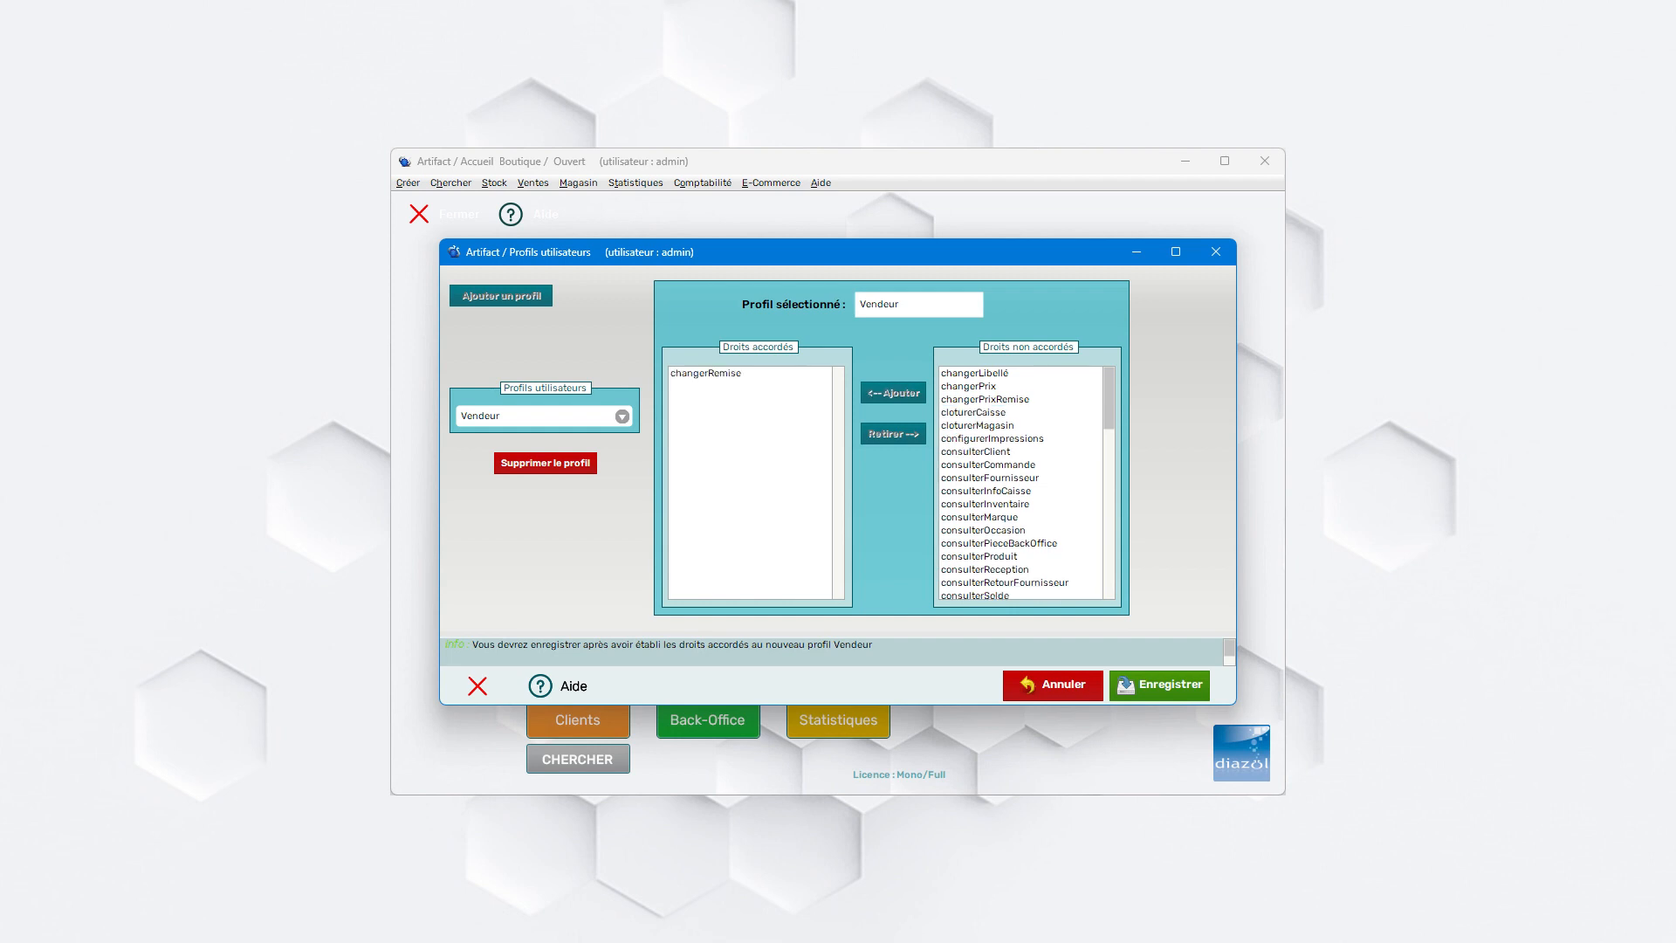
click(974, 413)
click(893, 393)
click(984, 398)
click(976, 412)
click(893, 393)
click(975, 426)
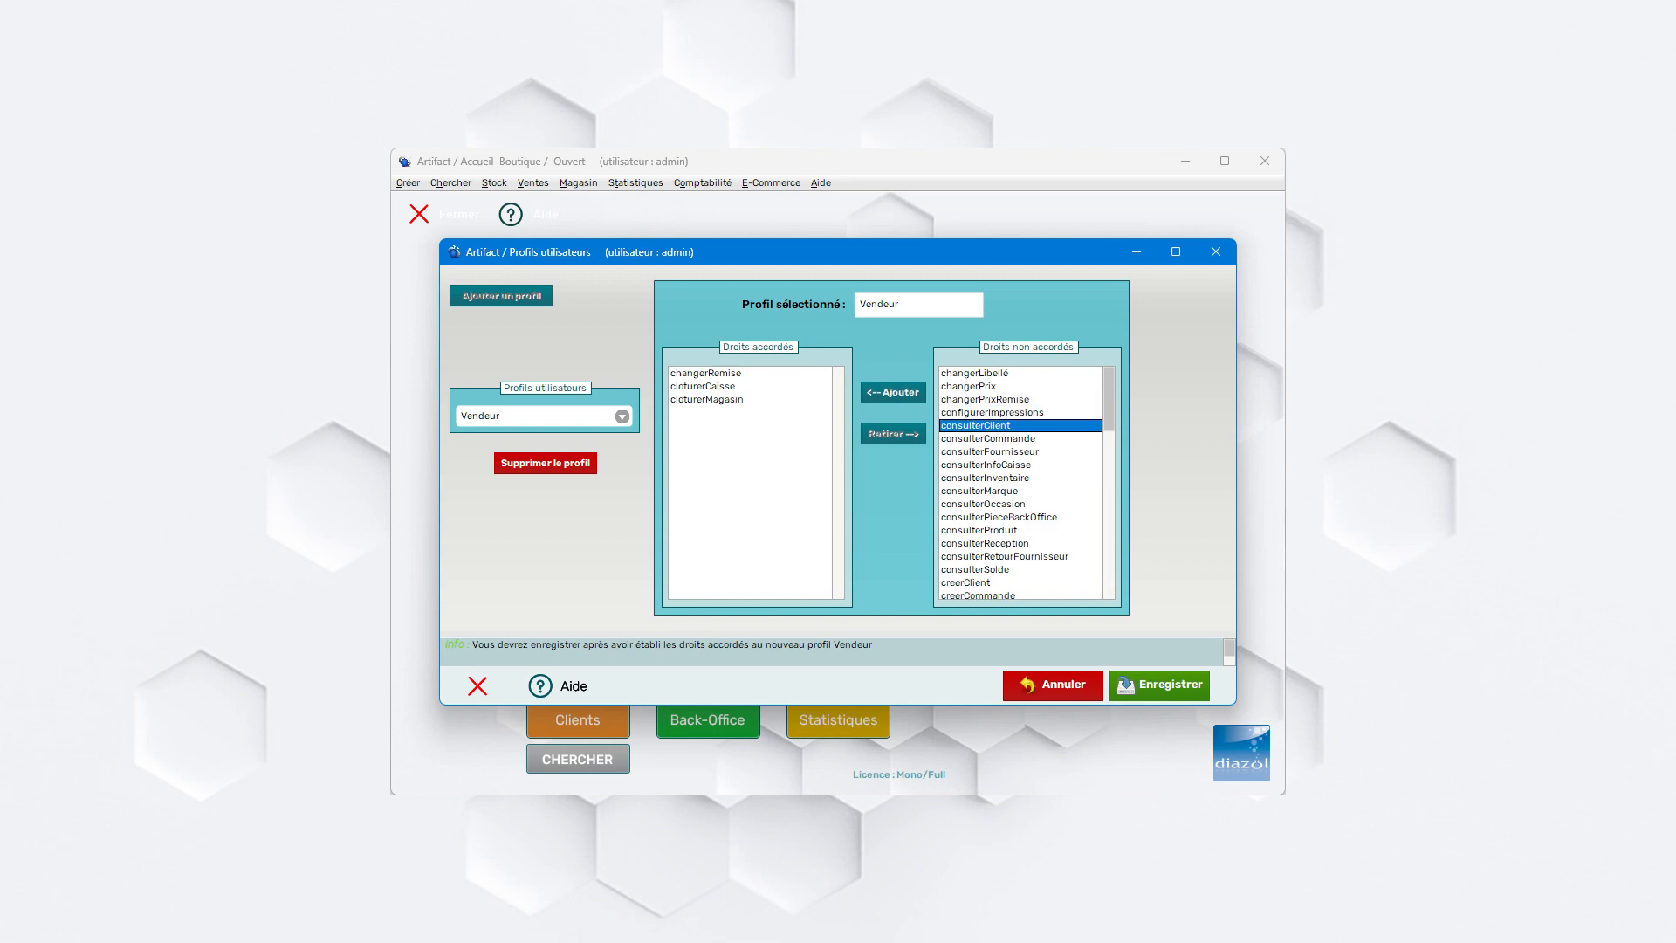
click(893, 393)
click(975, 426)
click(893, 393)
click(975, 426)
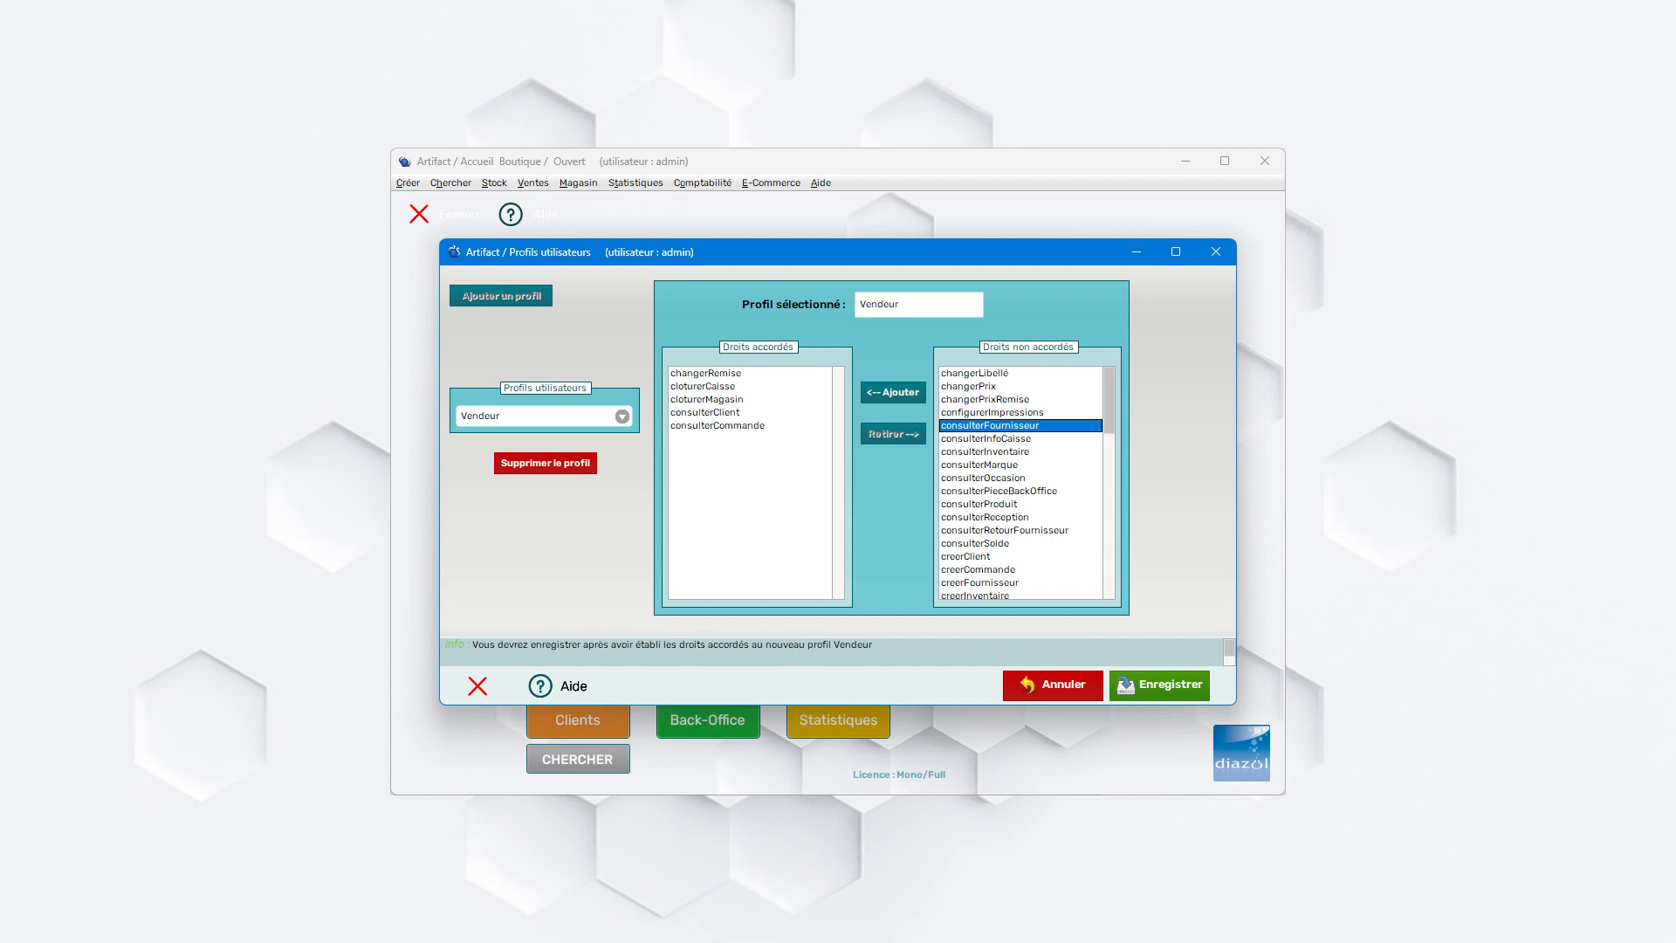
click(986, 439)
click(893, 393)
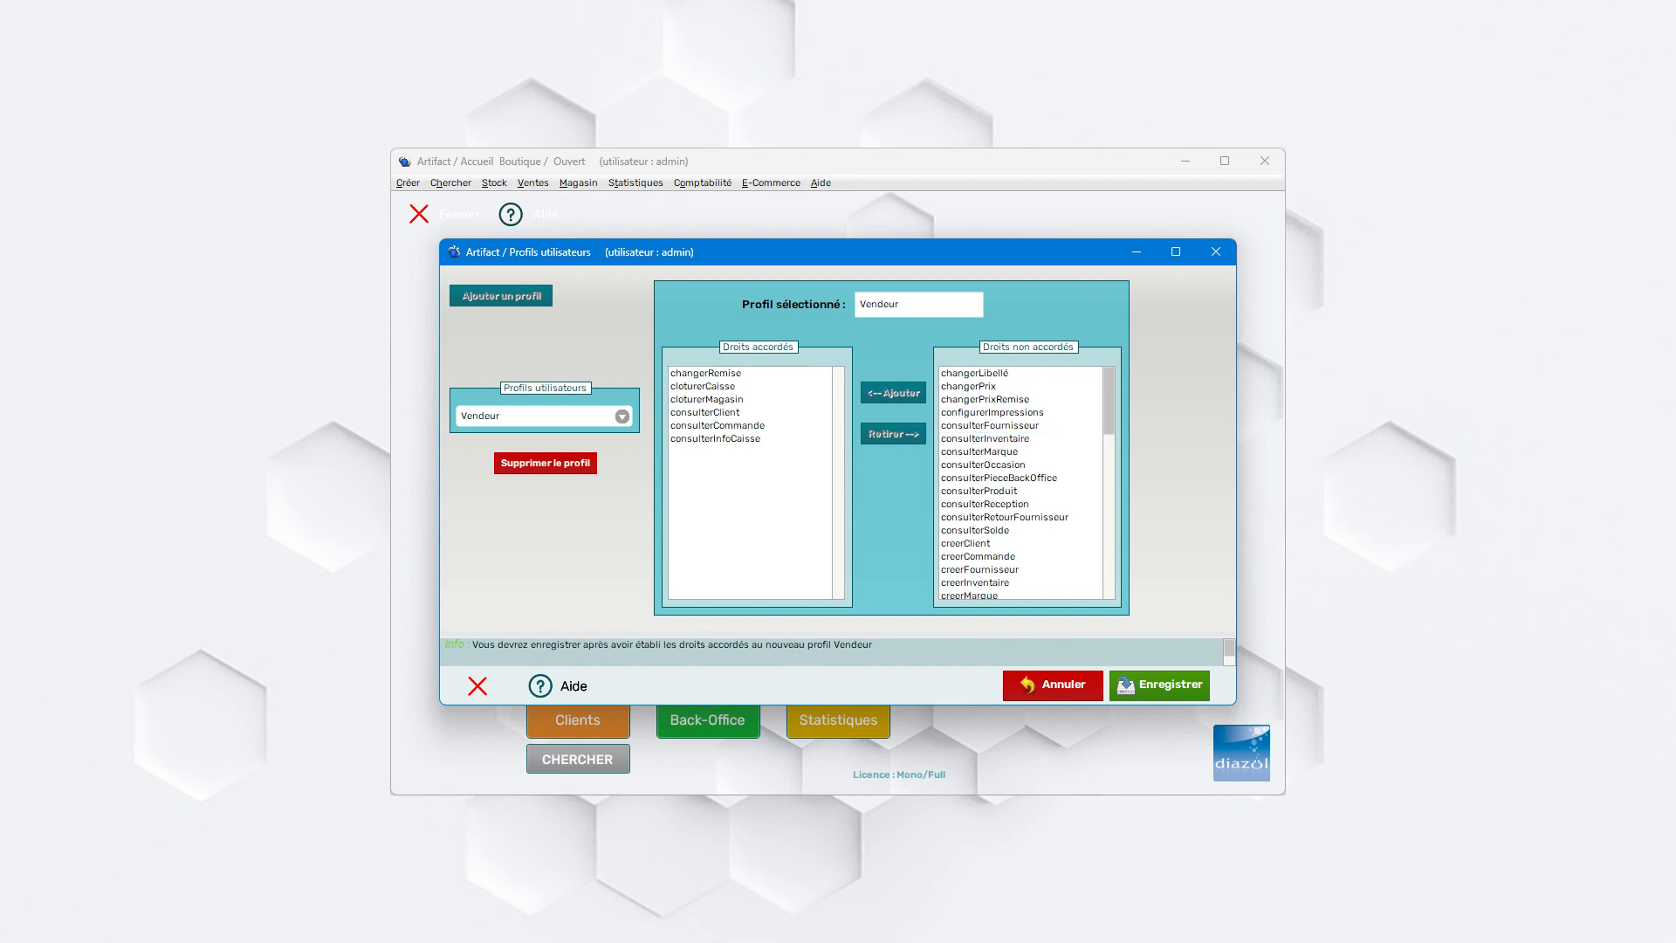
- Grant Vendeur the consulterInventaire, consulterMarque, consulterOccasion, consulterPieceBackOffice, consulterProduit, consulterReception and consulterRetourFournisseur rights
click(986, 439)
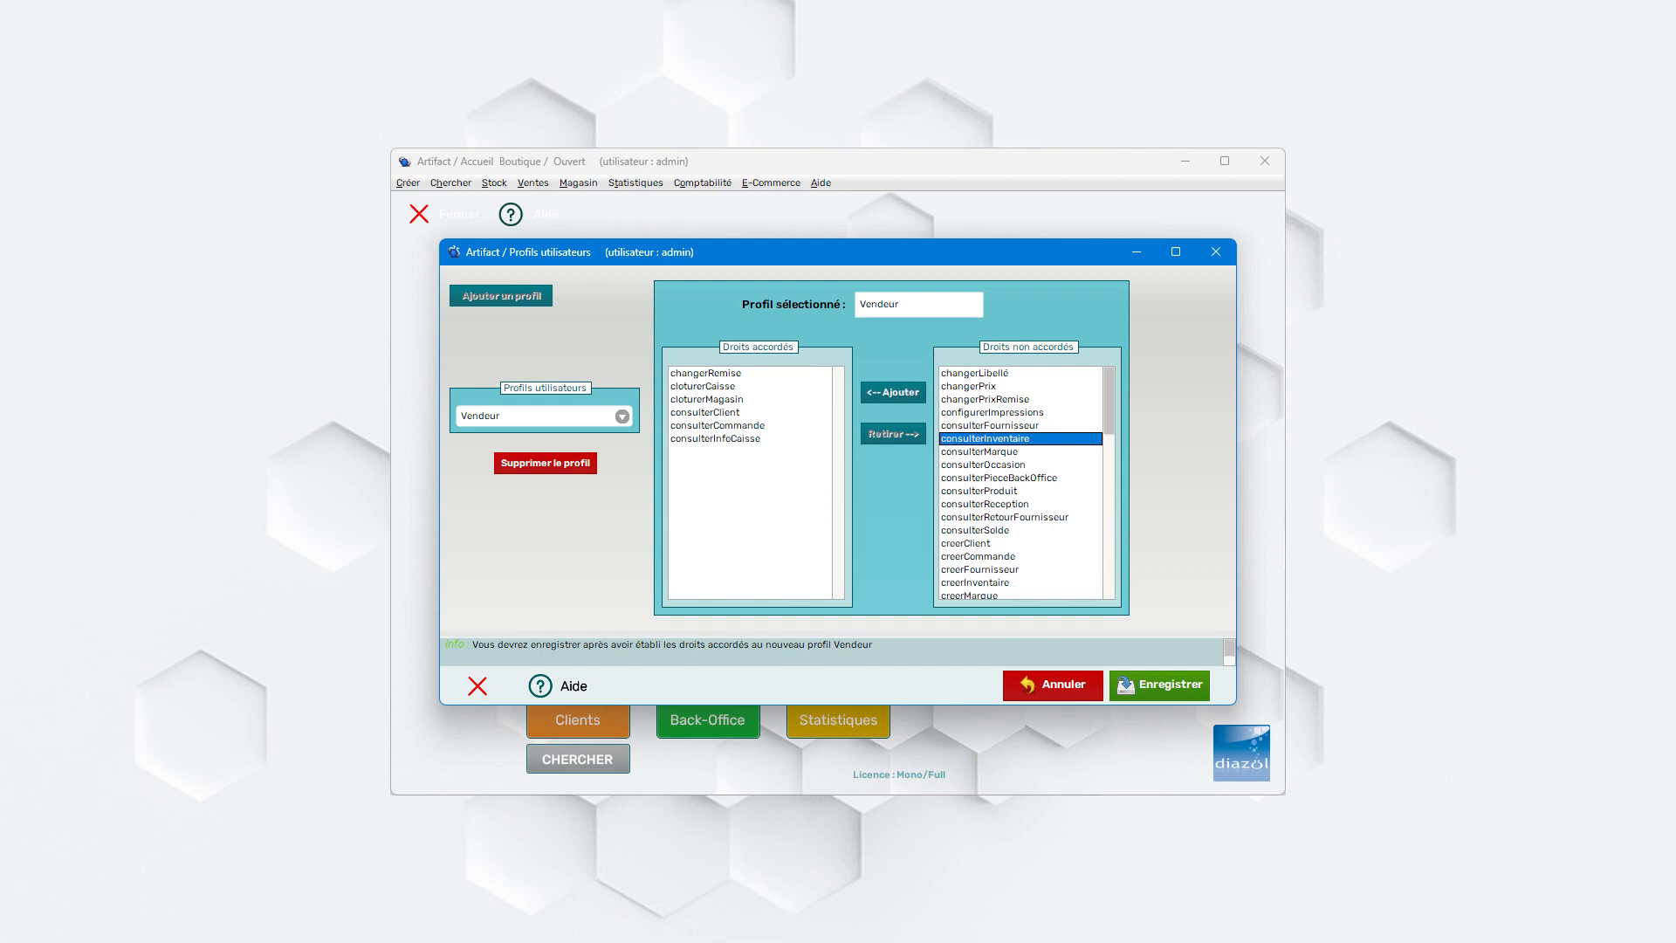
click(893, 393)
click(986, 439)
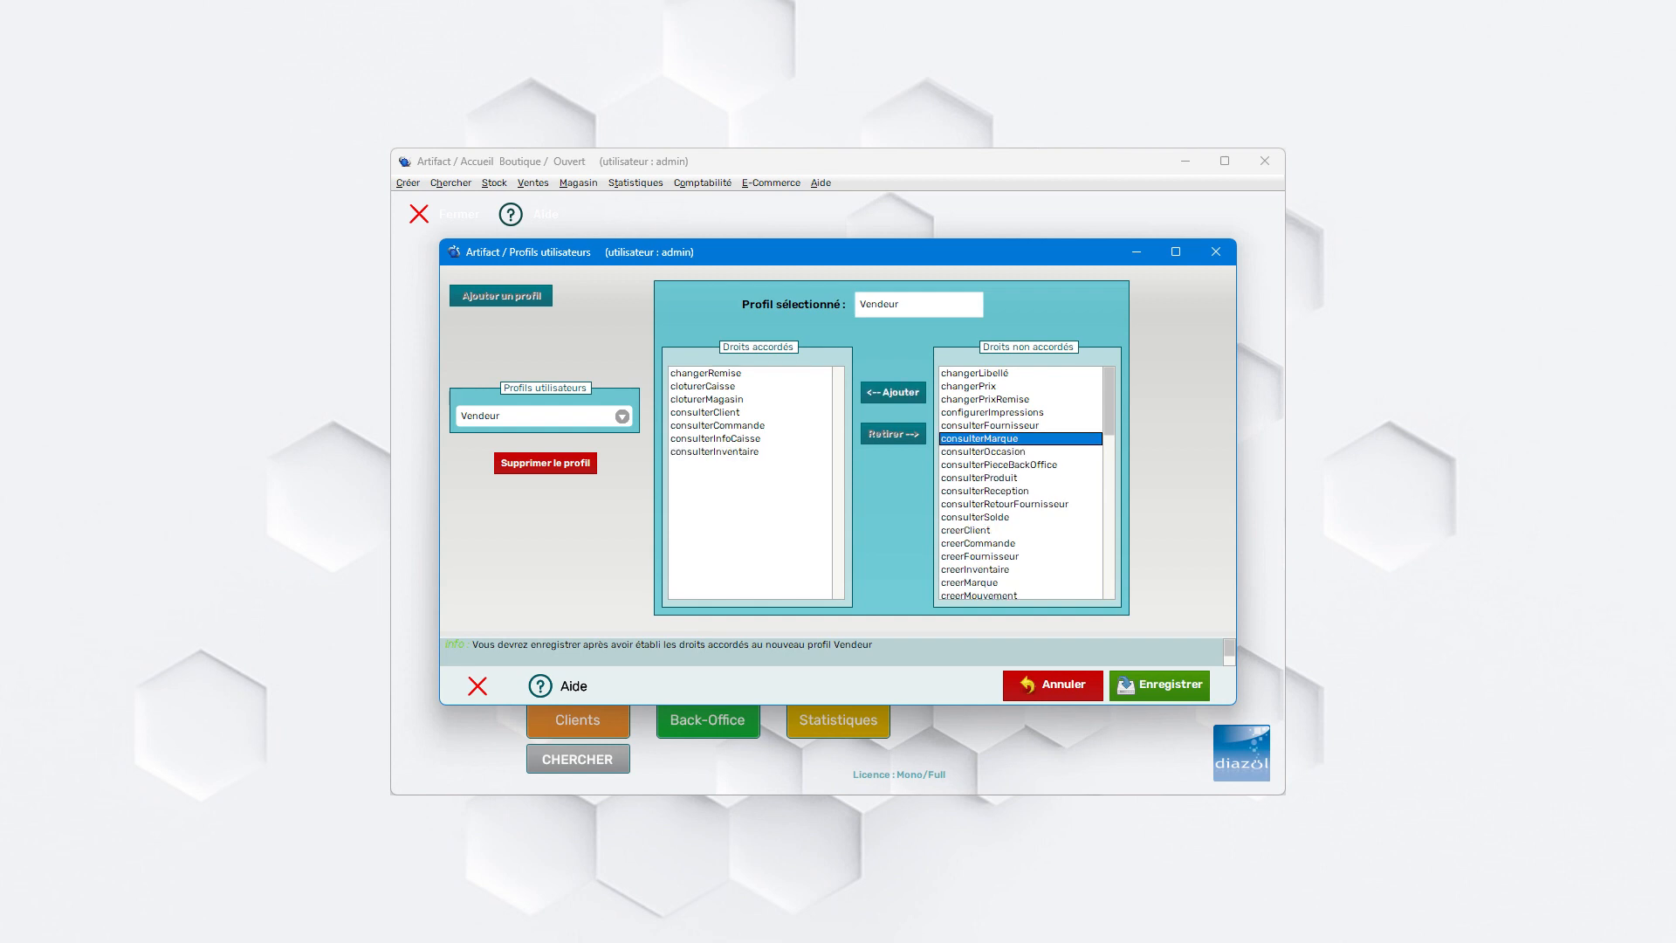
click(893, 393)
click(986, 439)
click(893, 393)
click(986, 439)
click(893, 392)
click(985, 439)
click(893, 393)
click(985, 439)
click(893, 393)
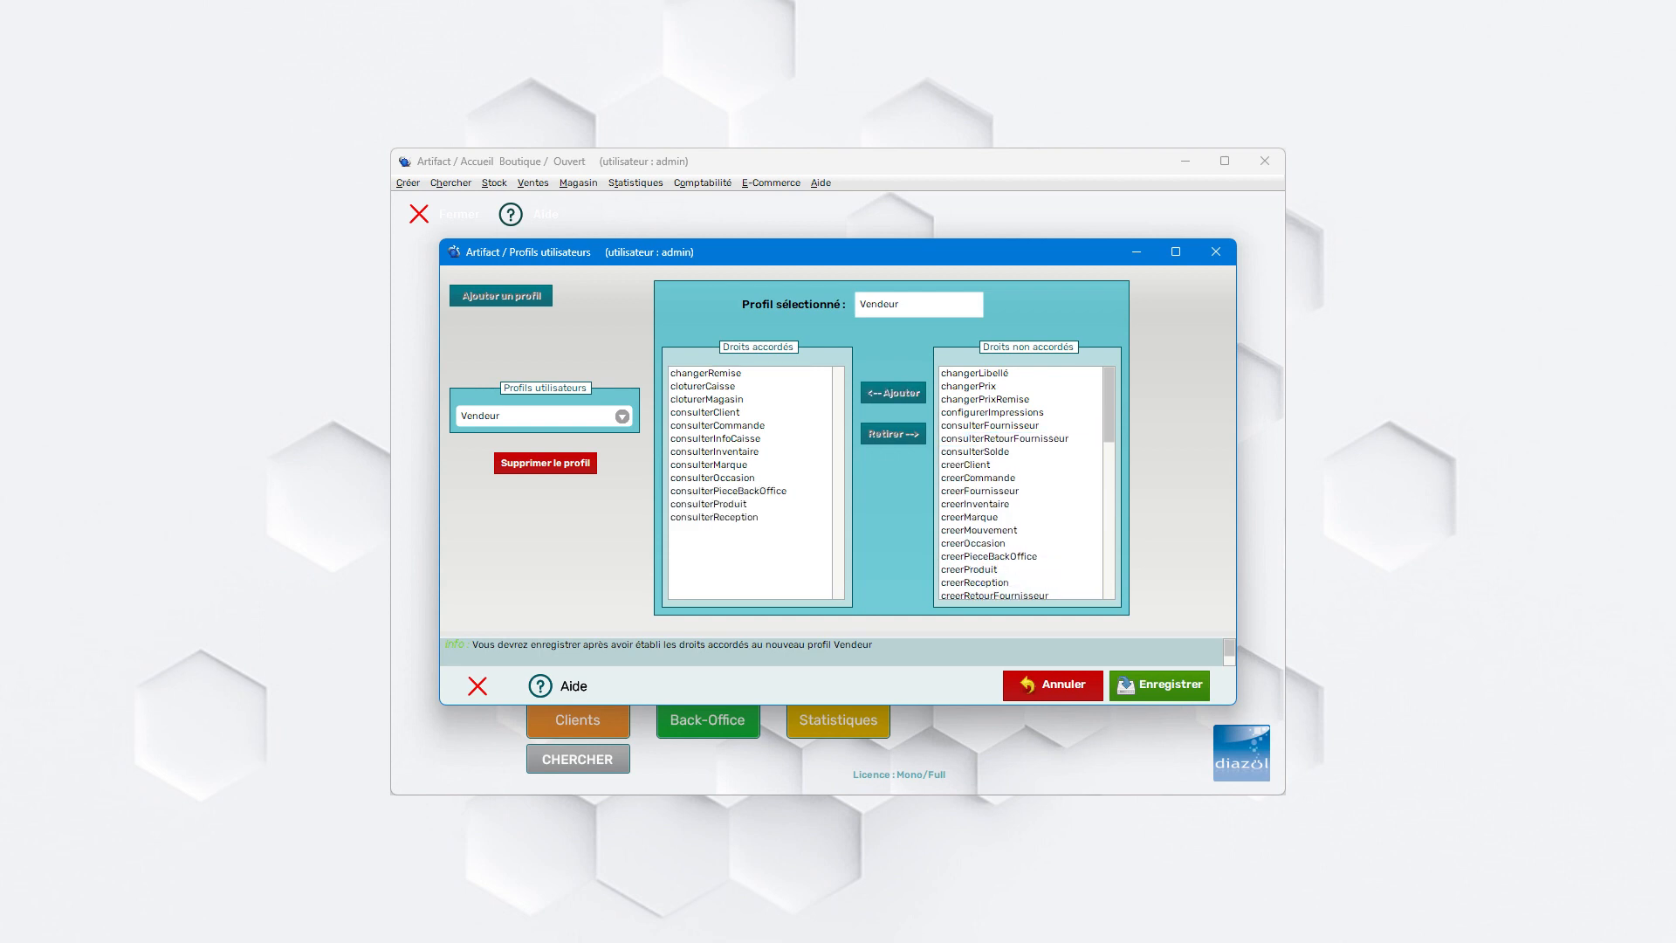
click(1004, 439)
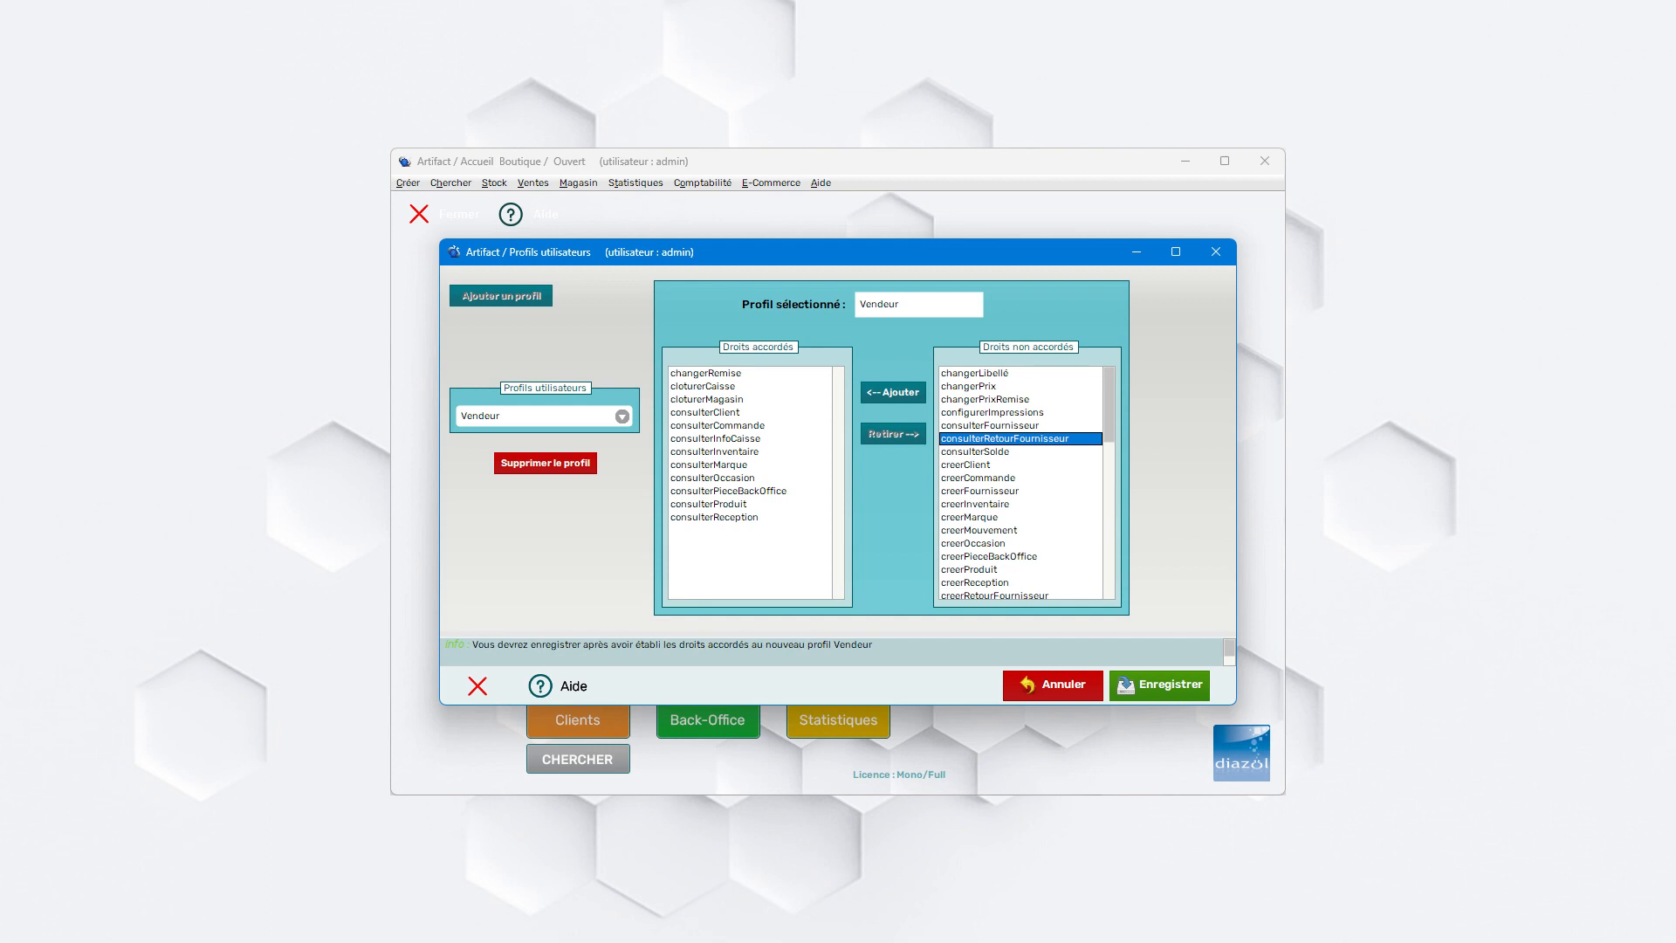
click(893, 393)
- Grant Vendeur the consulterSolde, creerClient, creerCommande, creerFournisseur, creerInventaire, creerMarque, creerOccasion and creerPieceBackOffice rights
click(986, 439)
click(893, 393)
click(985, 439)
click(985, 439)
click(893, 393)
click(985, 439)
click(893, 393)
click(986, 439)
click(894, 393)
click(985, 439)
click(893, 393)
click(986, 439)
click(893, 393)
click(985, 439)
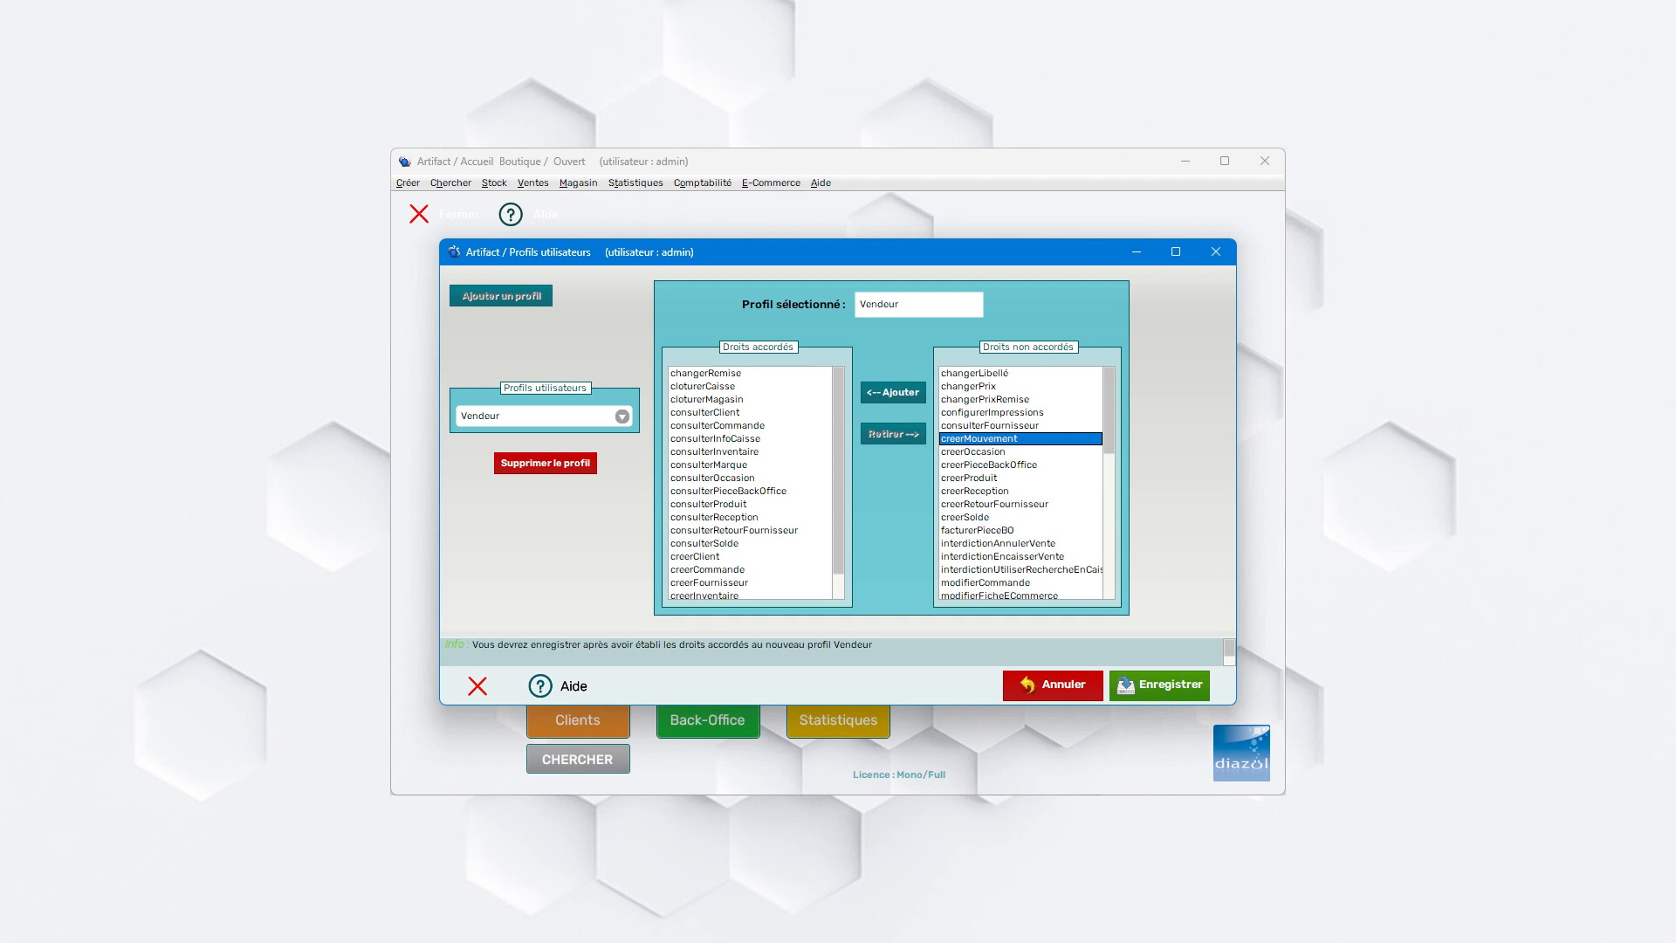
click(987, 452)
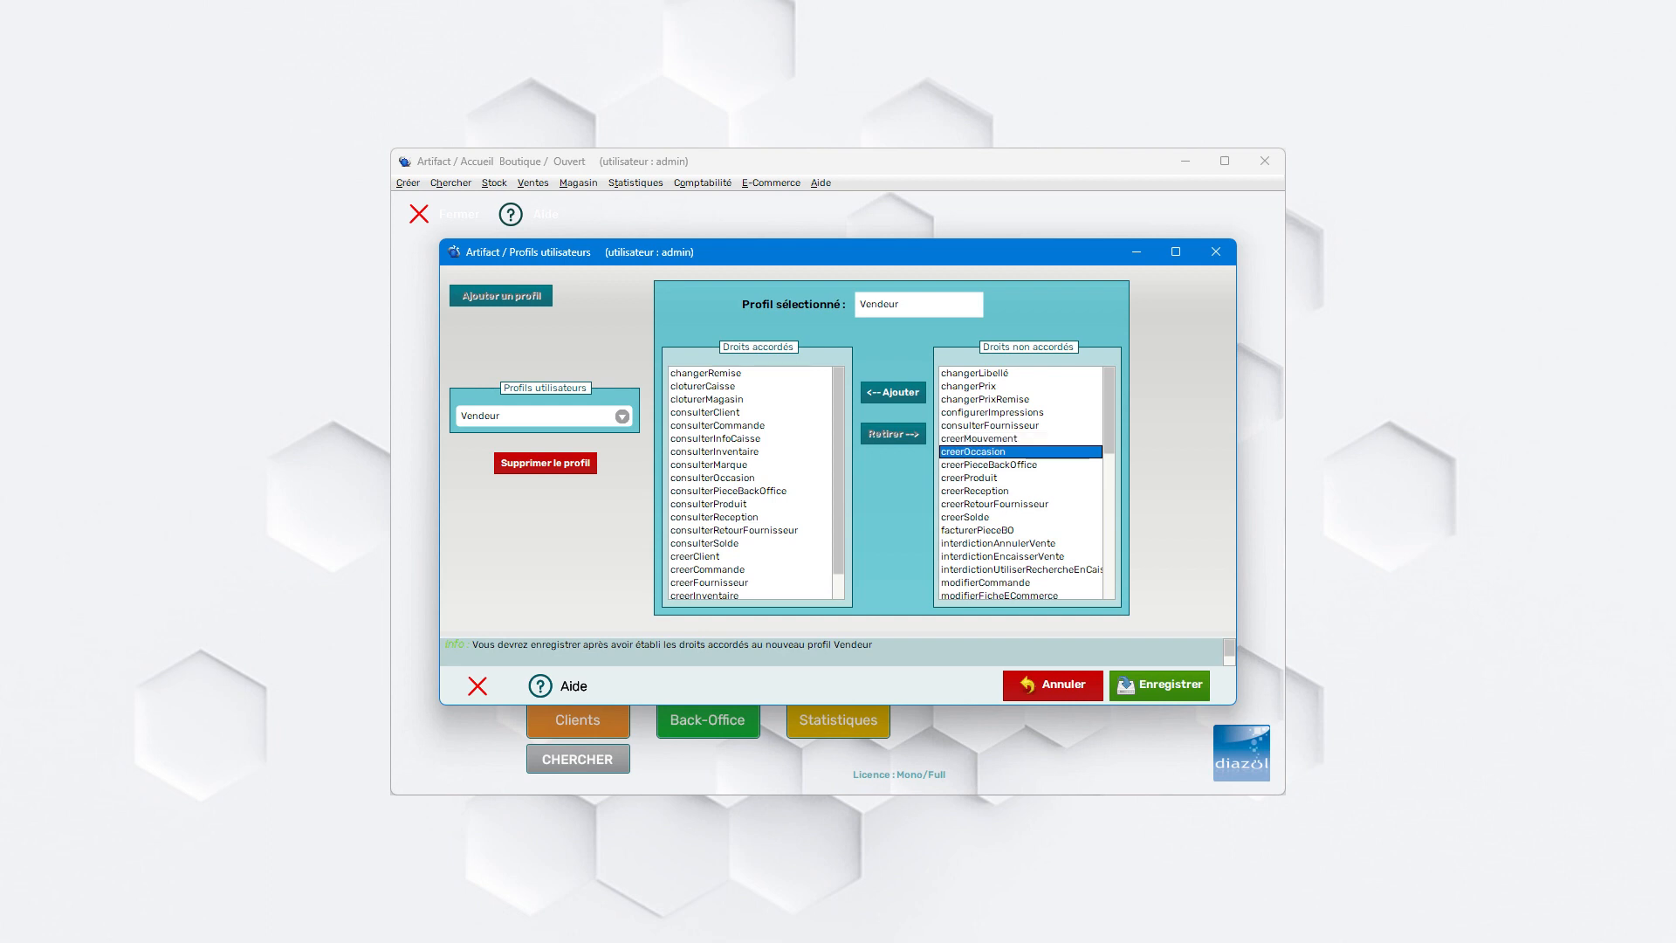
click(893, 393)
click(987, 453)
click(893, 393)
- Grant the Vendeur profile the ouvrirCaisse, ouvrirMagasin and rattacherClientAEncaissement rights
click(987, 453)
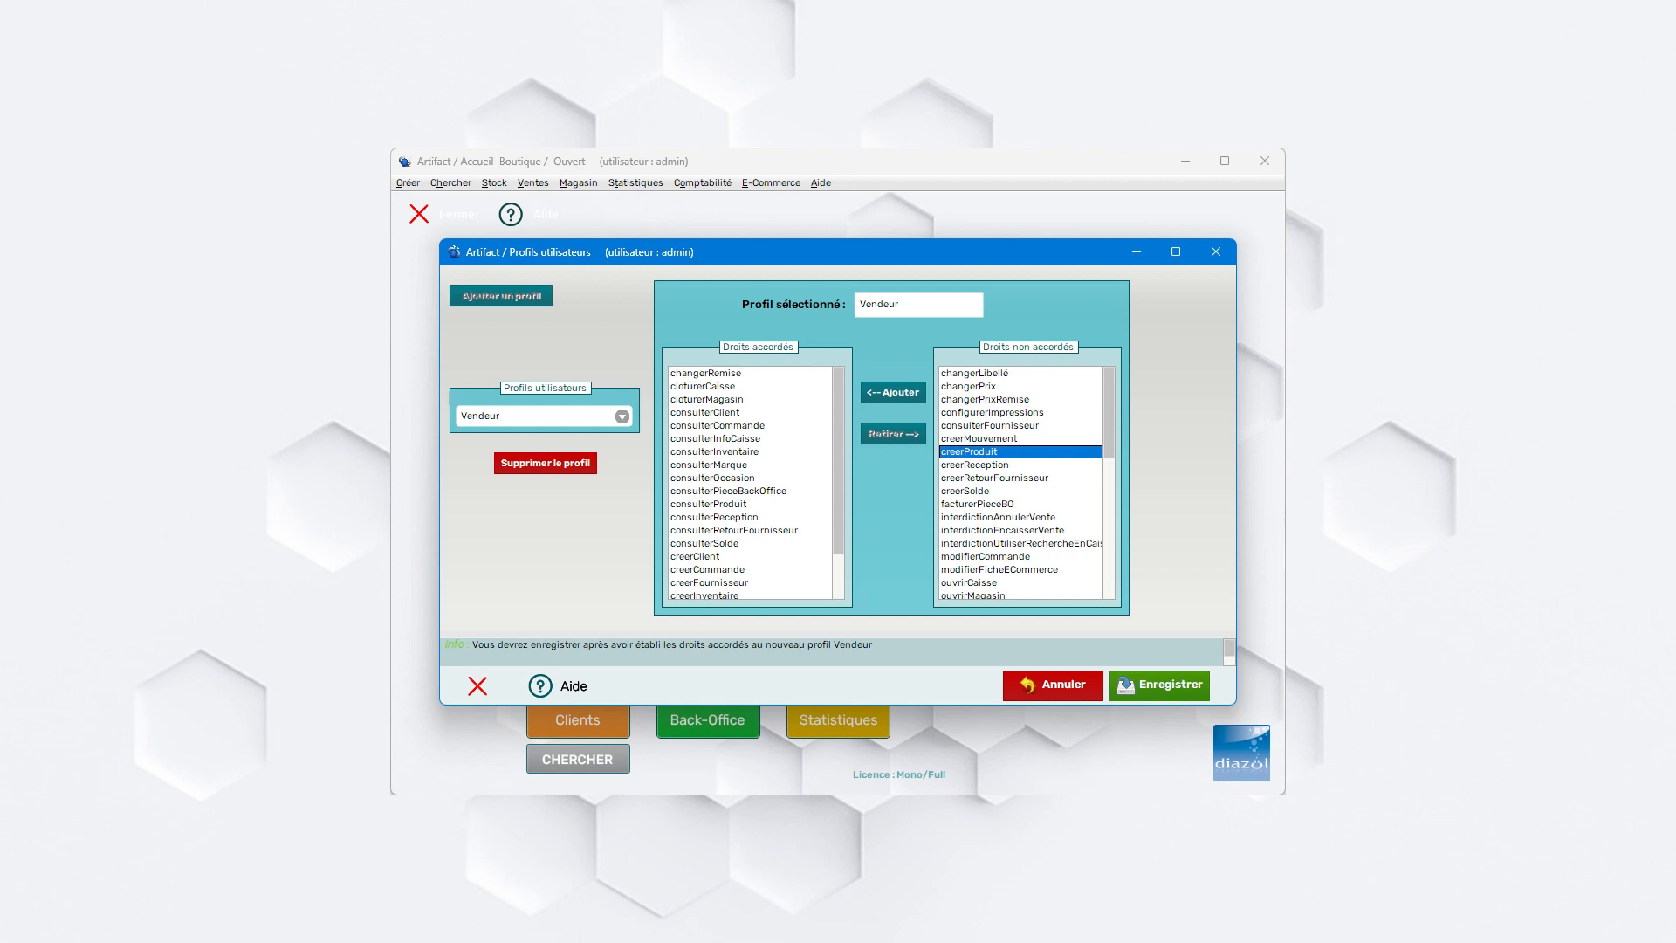
scroll(987, 452, down, 1)
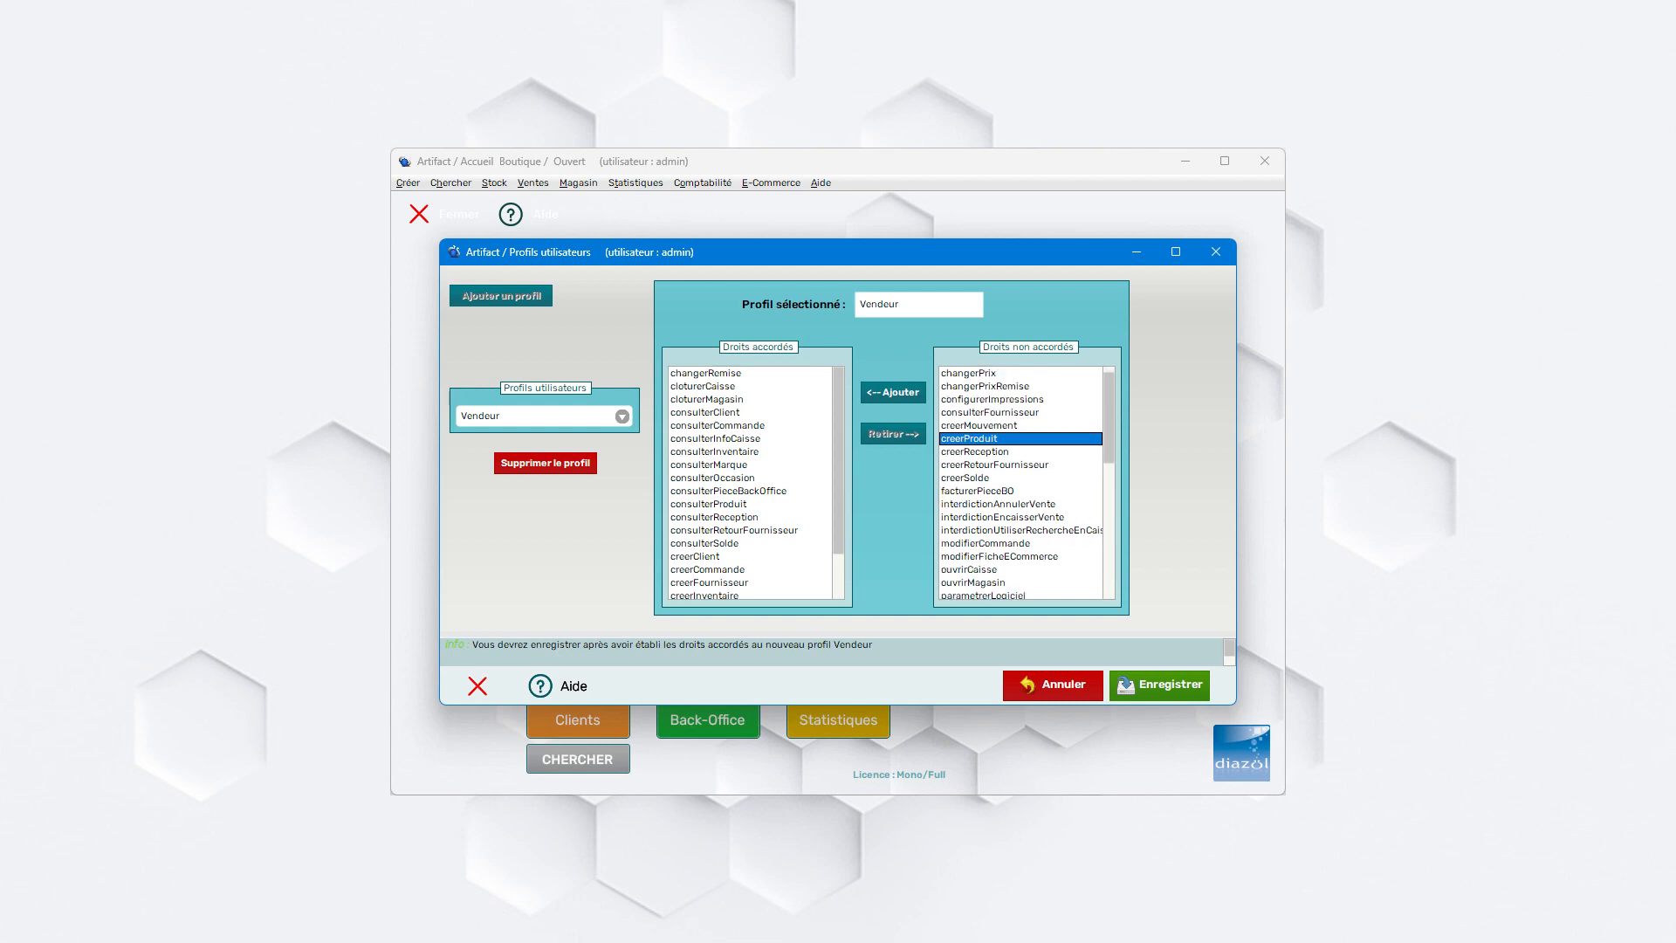
click(969, 570)
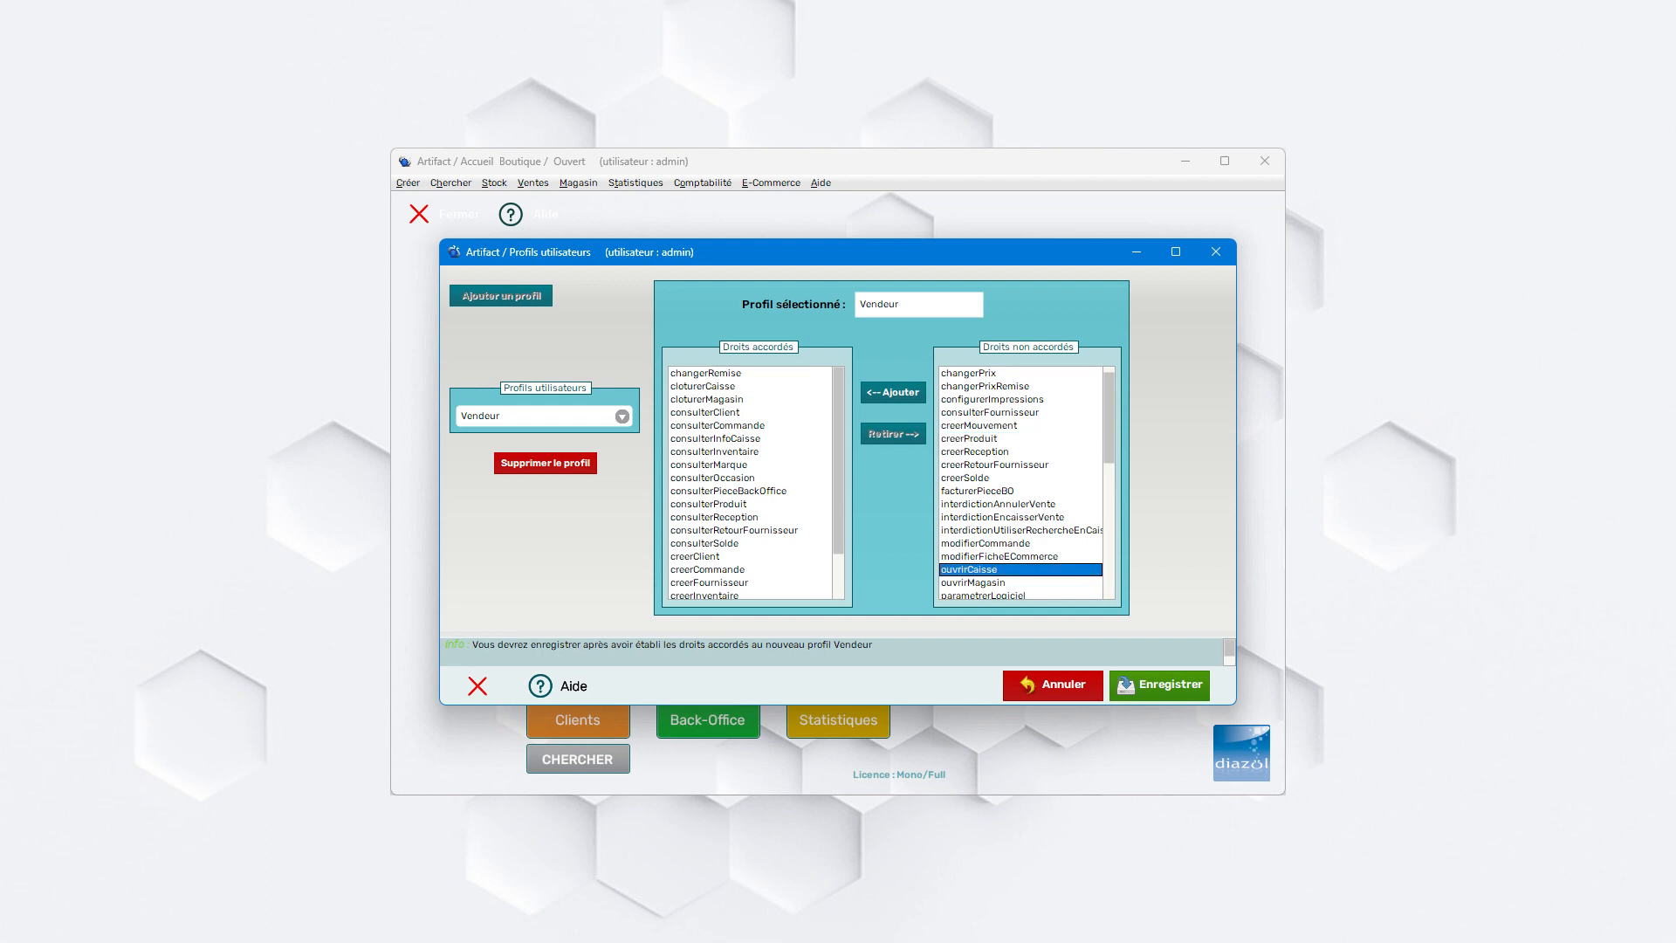
click(893, 393)
scroll(974, 569, down, 1)
click(973, 569)
click(893, 393)
scroll(1021, 484, down, 2)
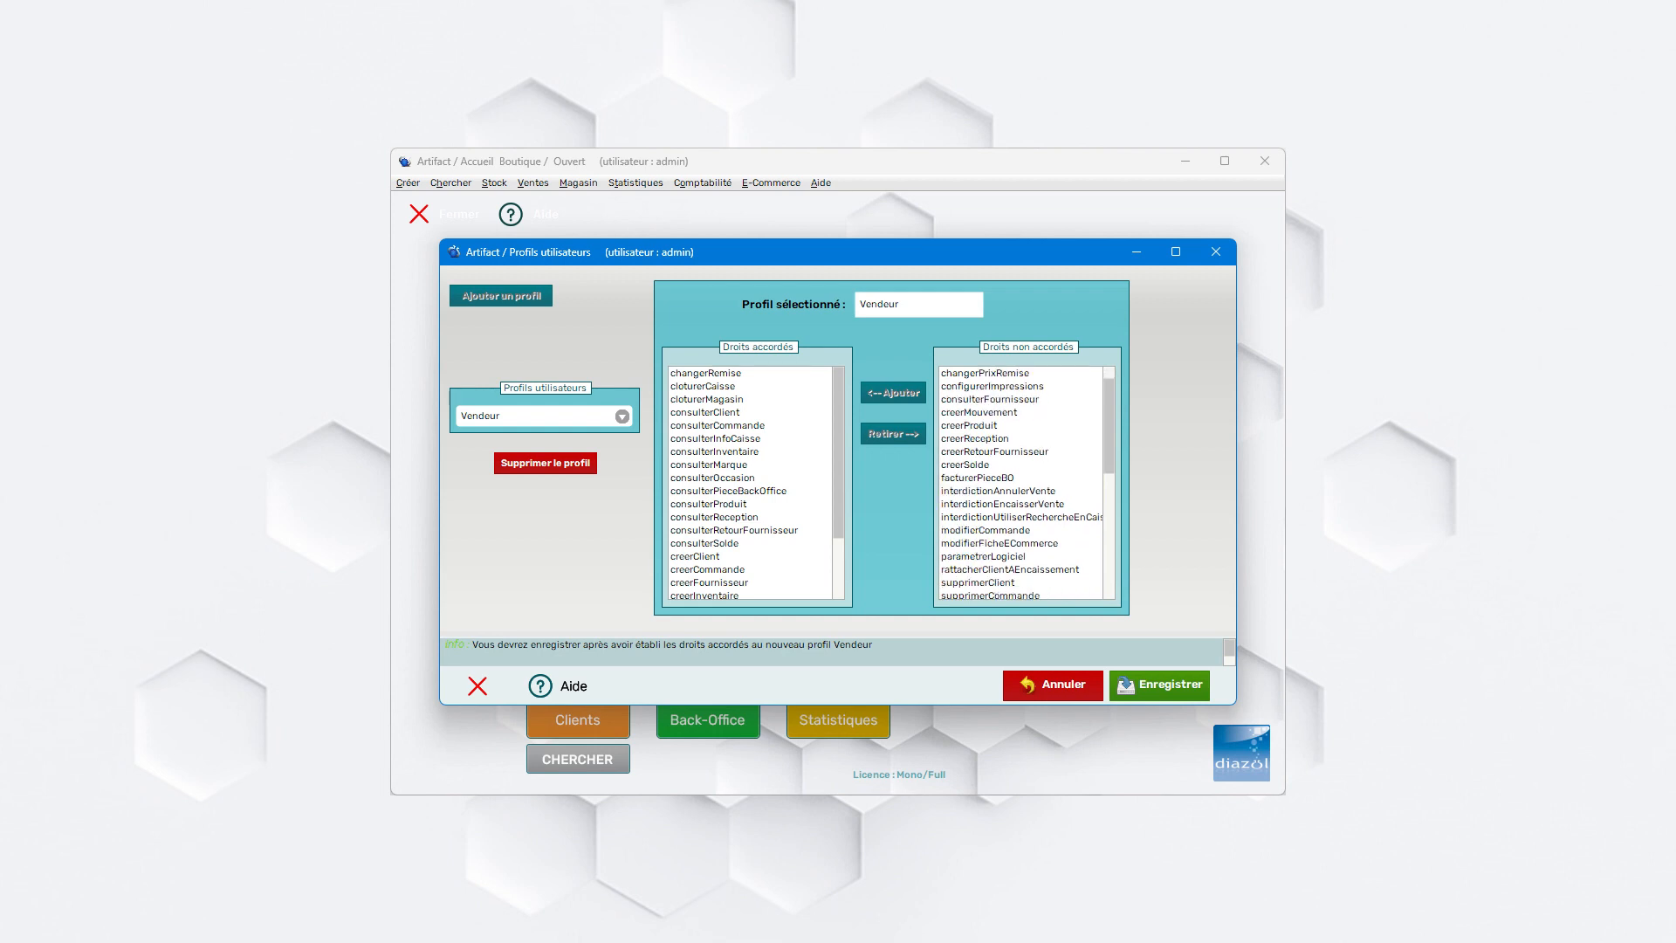
click(1010, 570)
click(893, 393)
- Grant Vendeur the transfererReglement and utiliserCaisse rights
scroll(1021, 485, down, 3)
scroll(1021, 484, down, 5)
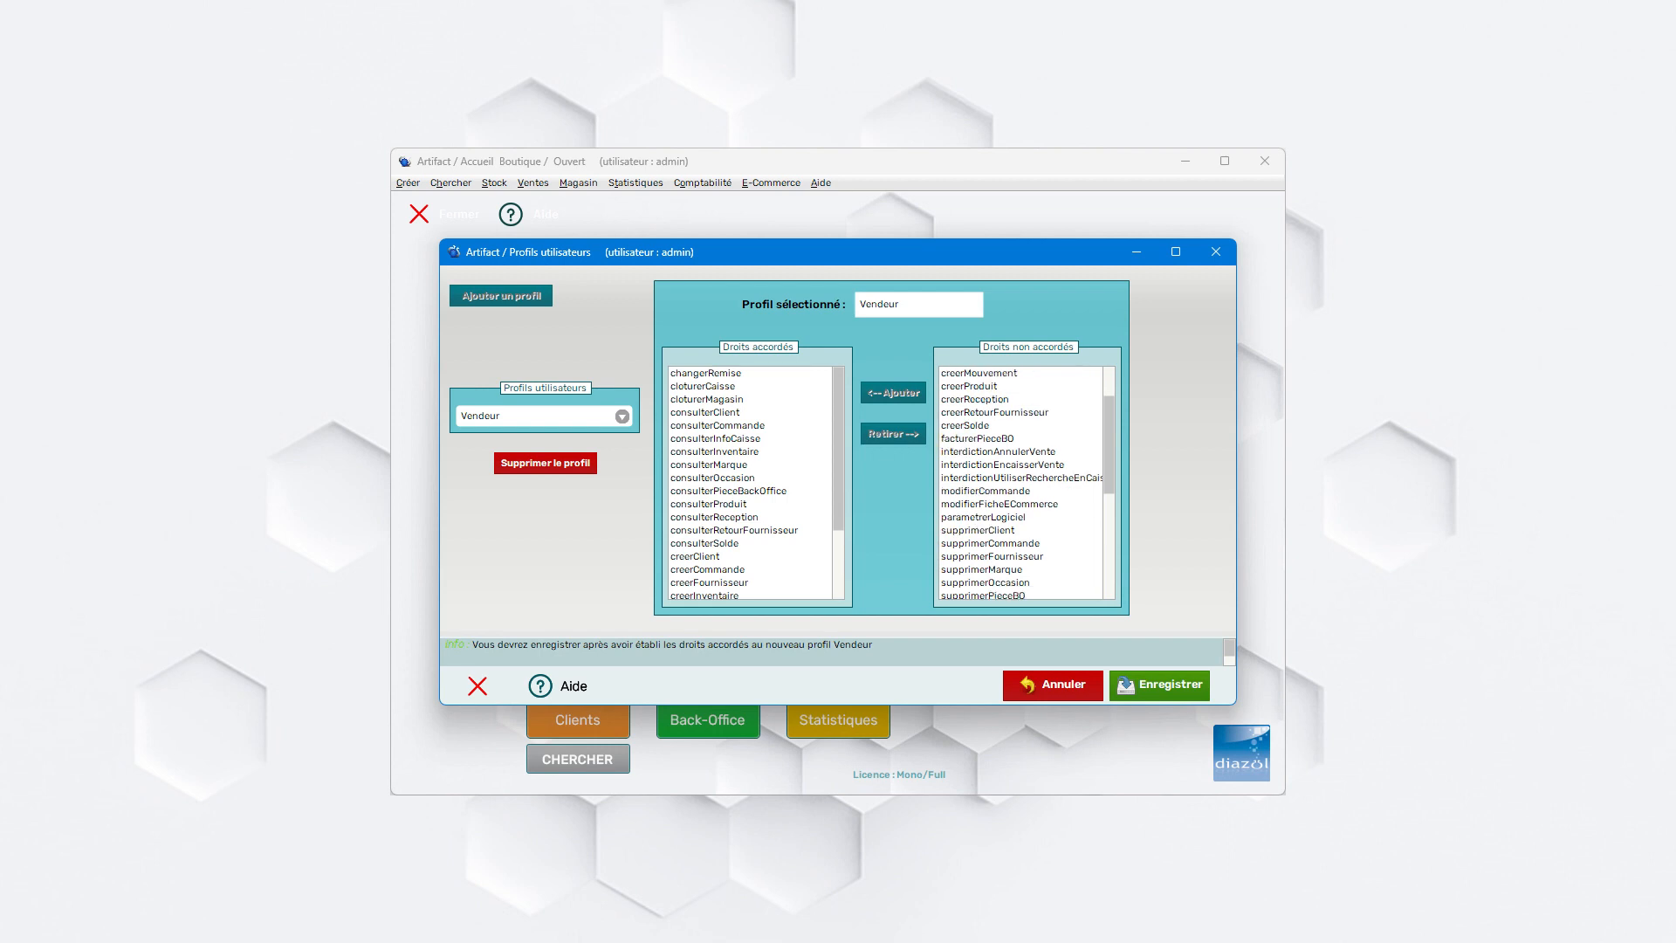
scroll(1022, 485, down, 5)
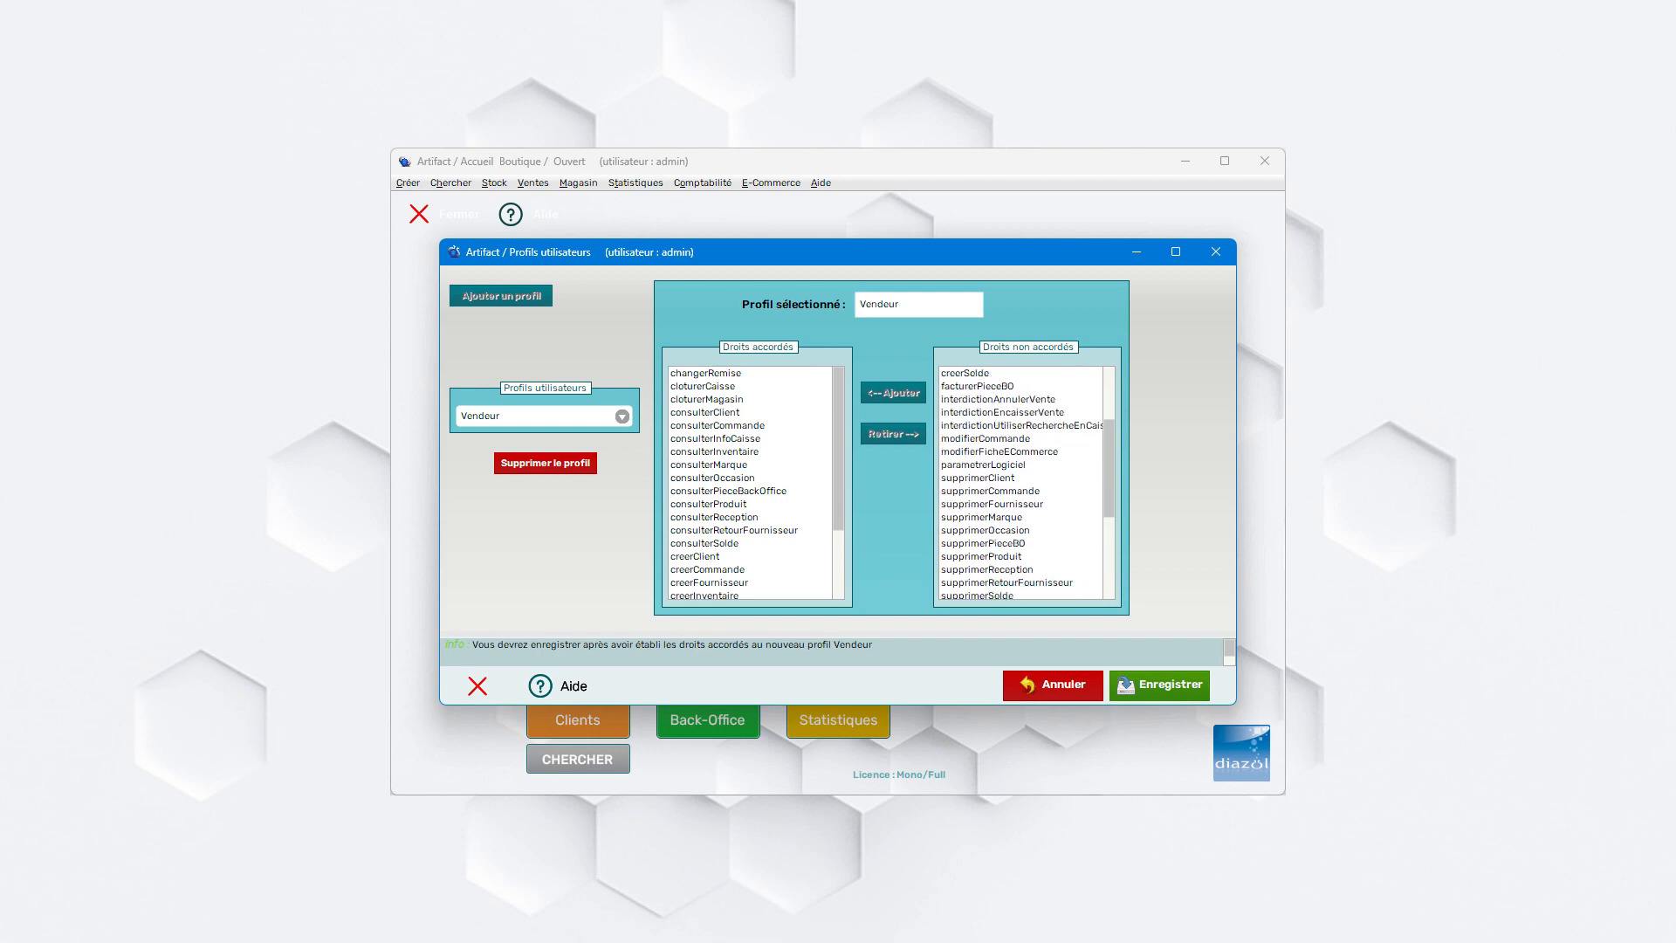
scroll(1022, 485, down, 1)
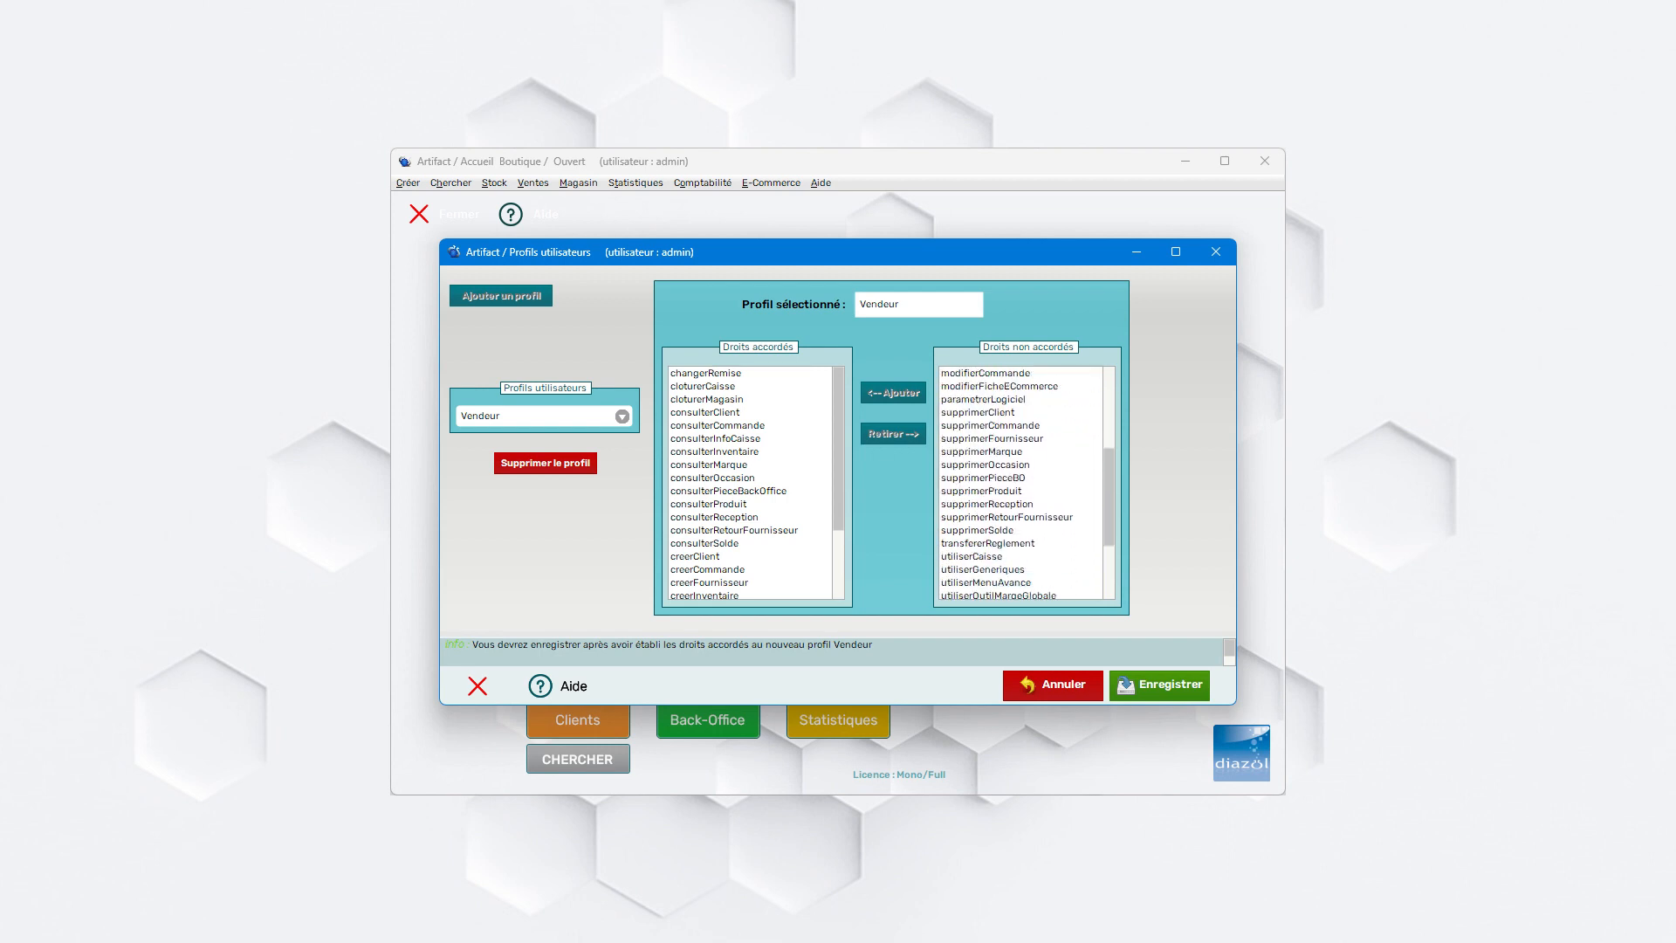
click(987, 543)
click(893, 393)
scroll(1022, 485, down, 10)
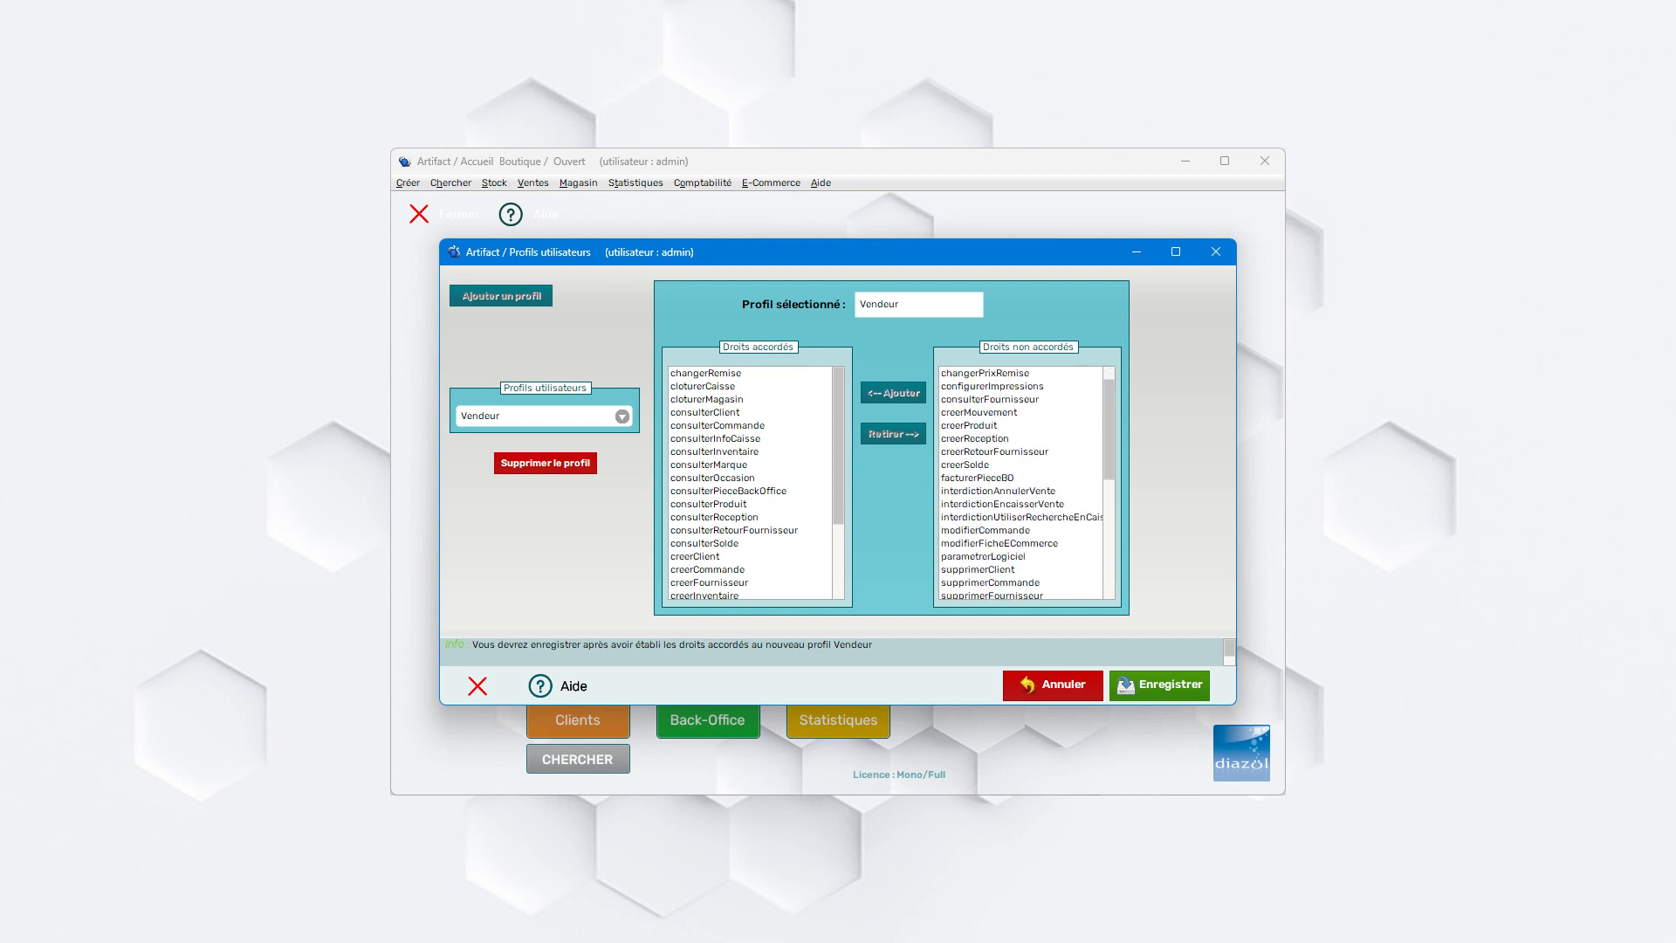
scroll(1021, 485, down, 5)
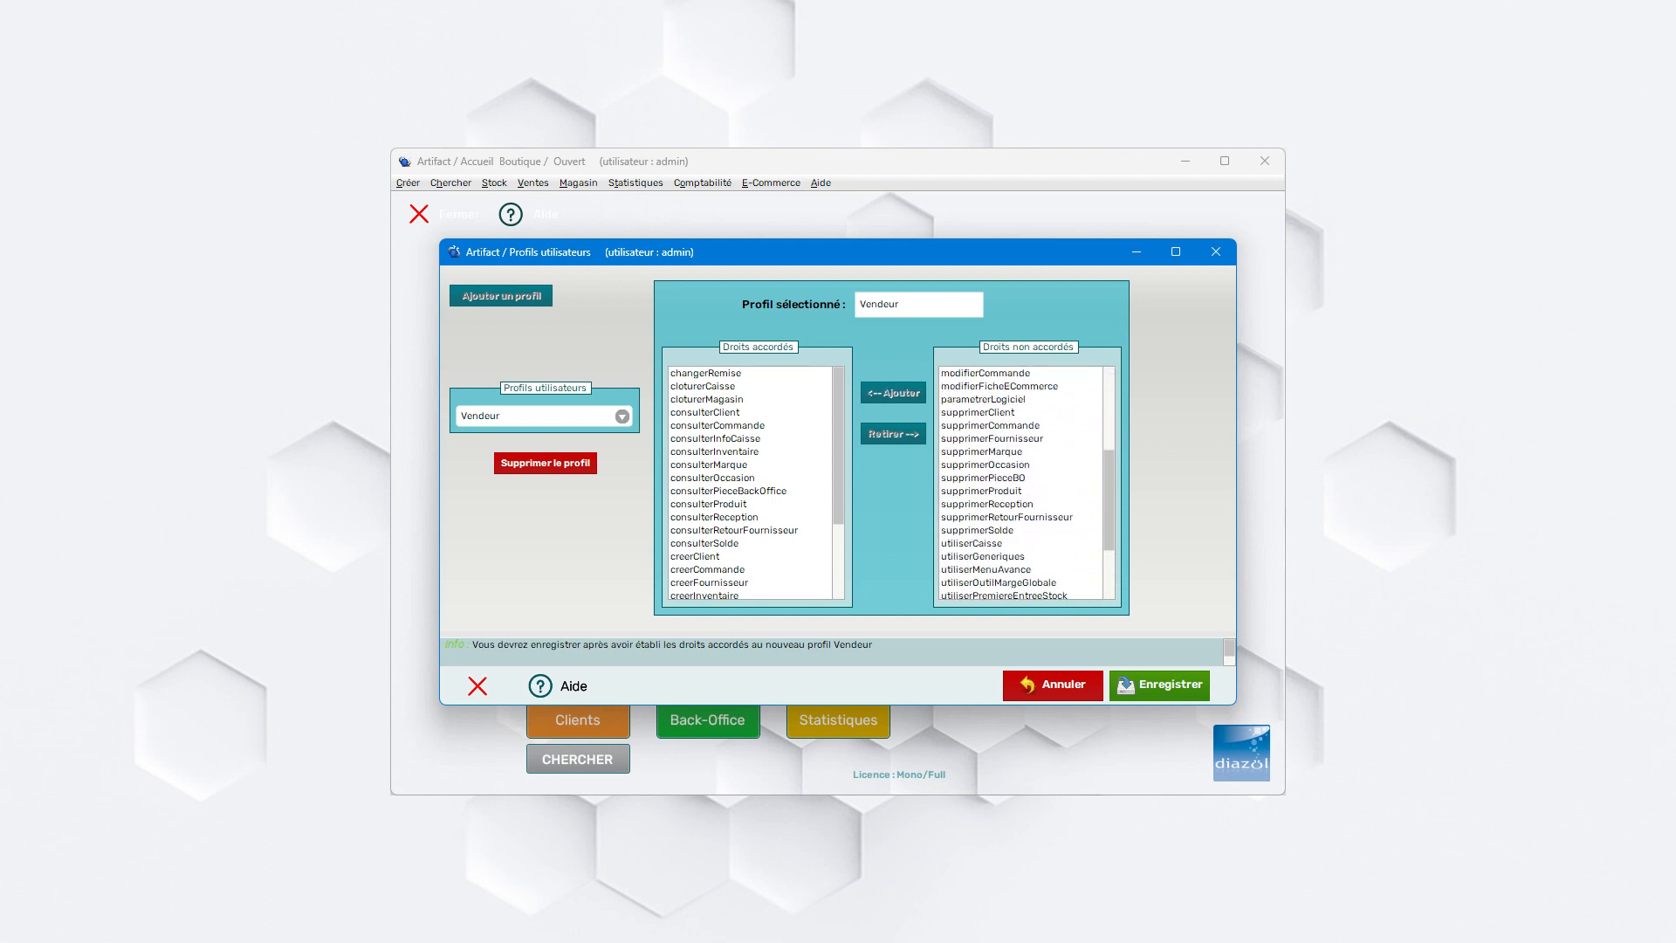
click(987, 543)
click(893, 392)
- Grant Vendeur the validerCommande, validerReceptionCommande and validerRetourFournisseur rights
scroll(1022, 484, down, 6)
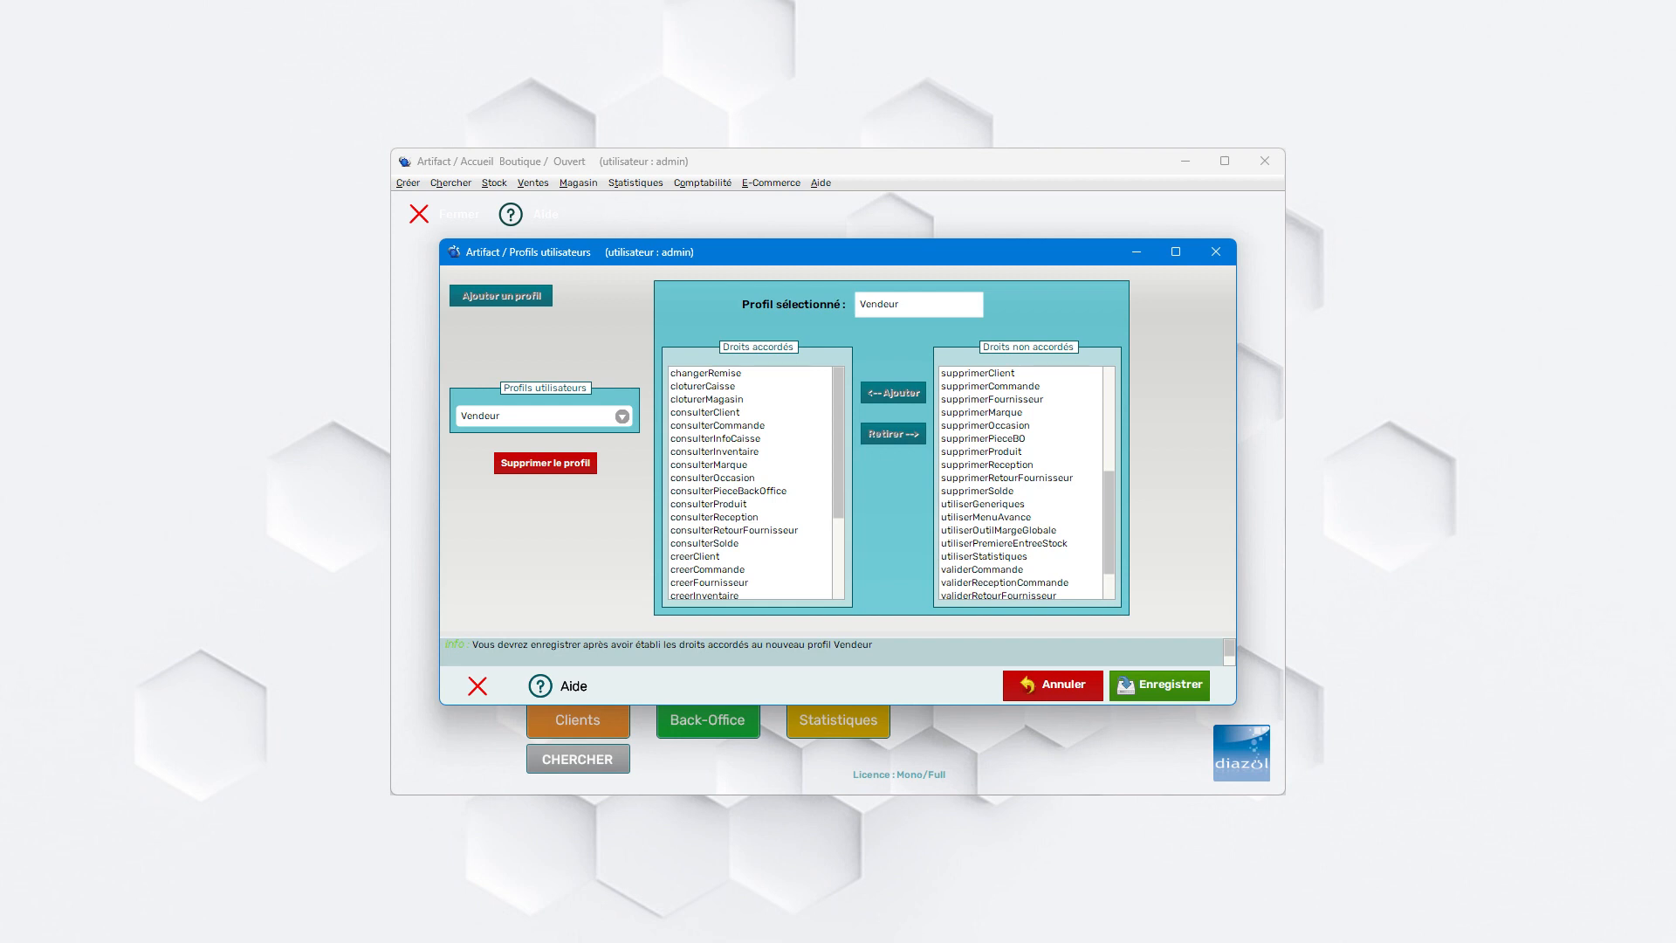
scroll(1022, 484, down, 2)
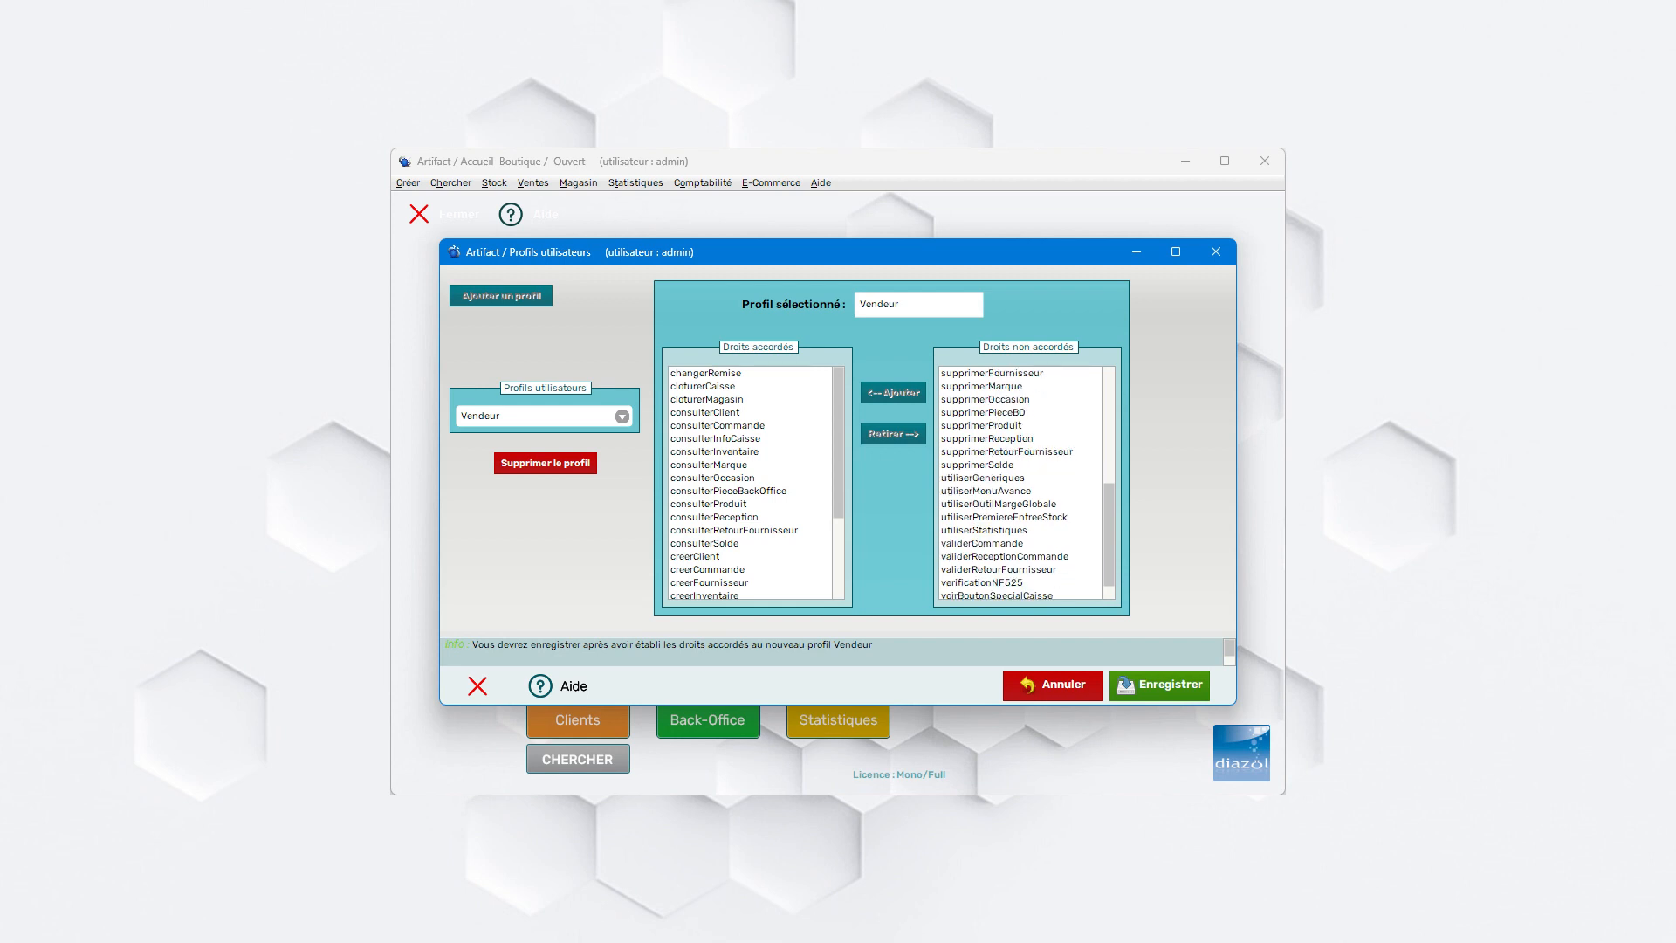
click(982, 543)
click(893, 393)
scroll(1022, 484, down, 6)
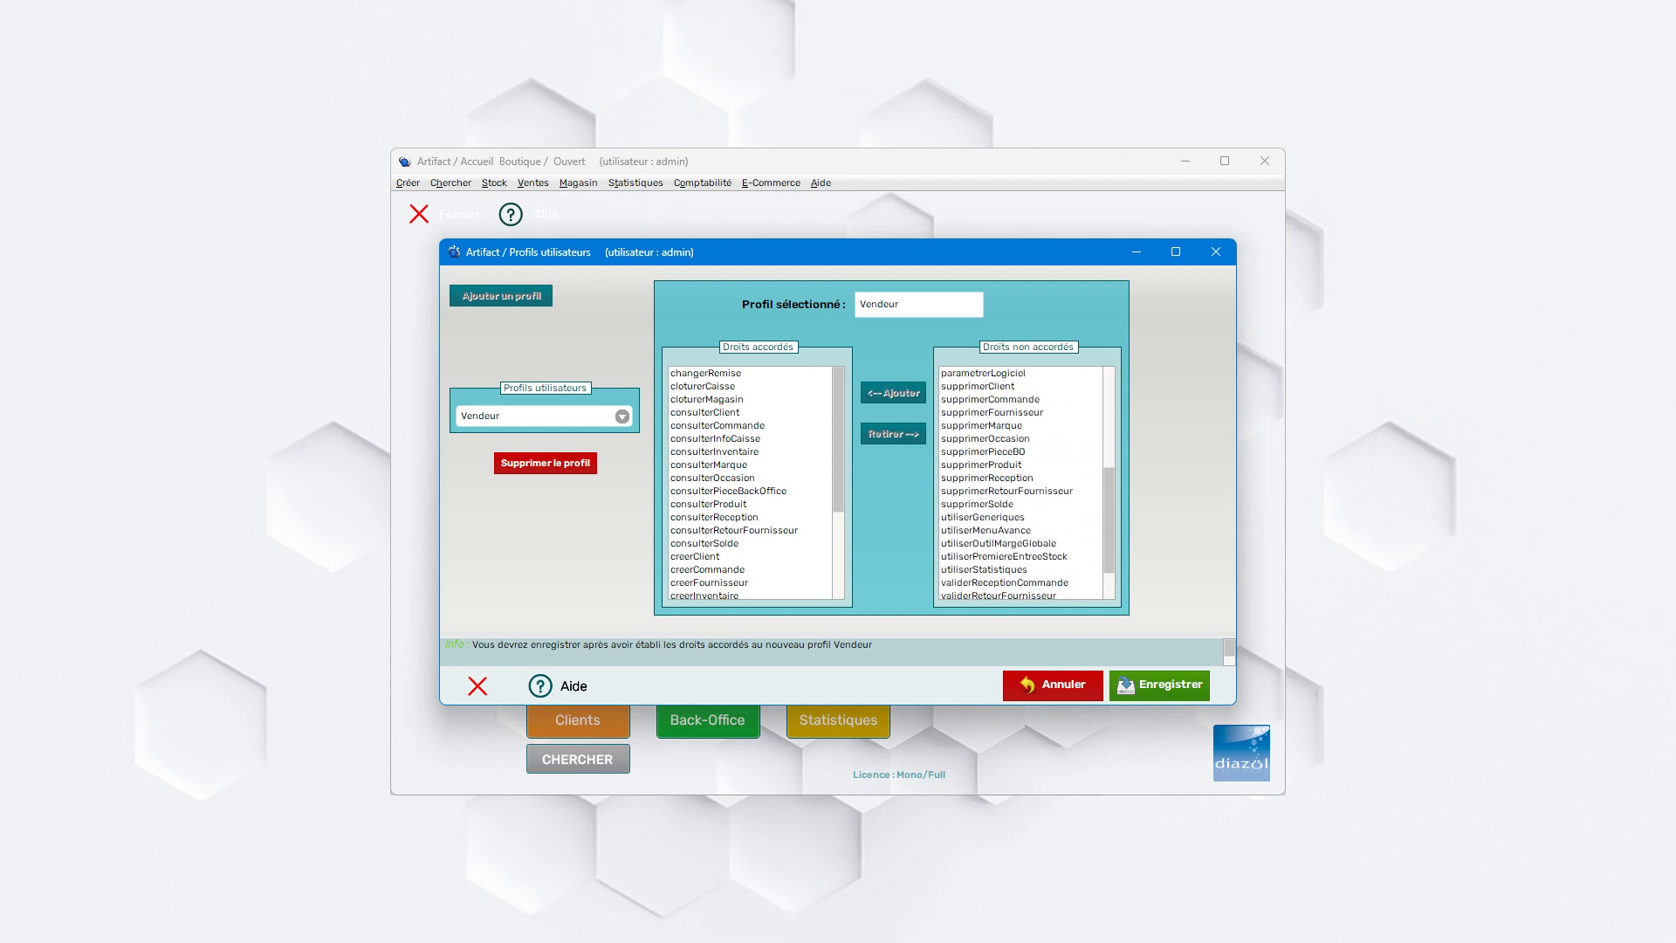
click(1004, 583)
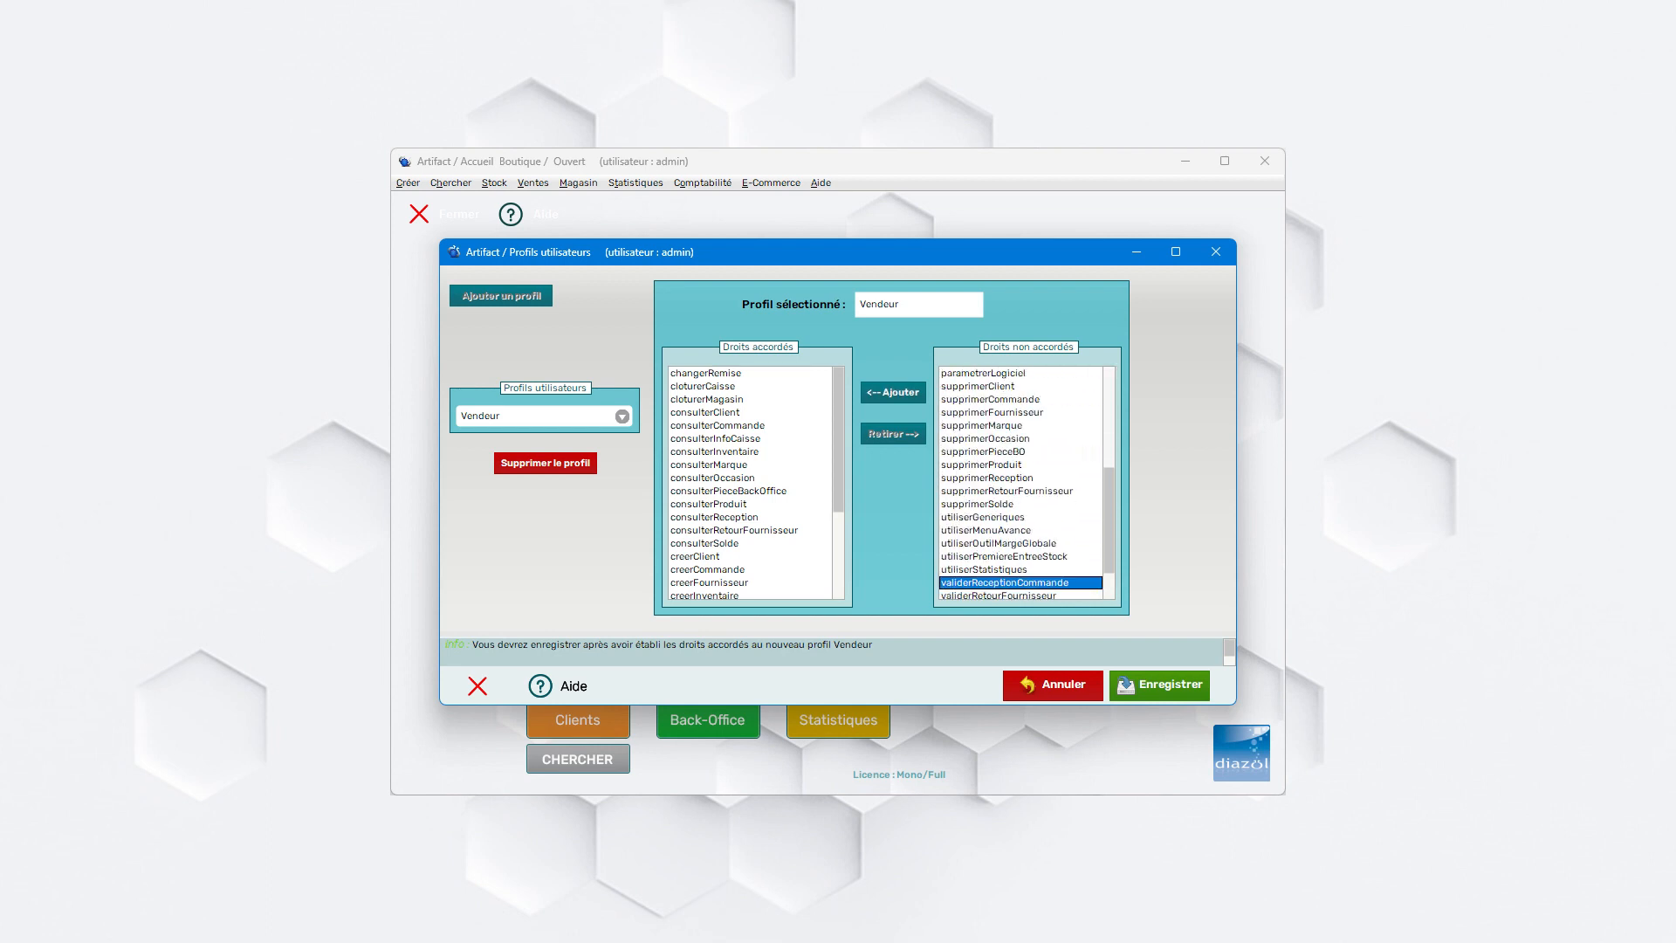
click(893, 393)
scroll(1021, 485, down, 7)
click(1004, 544)
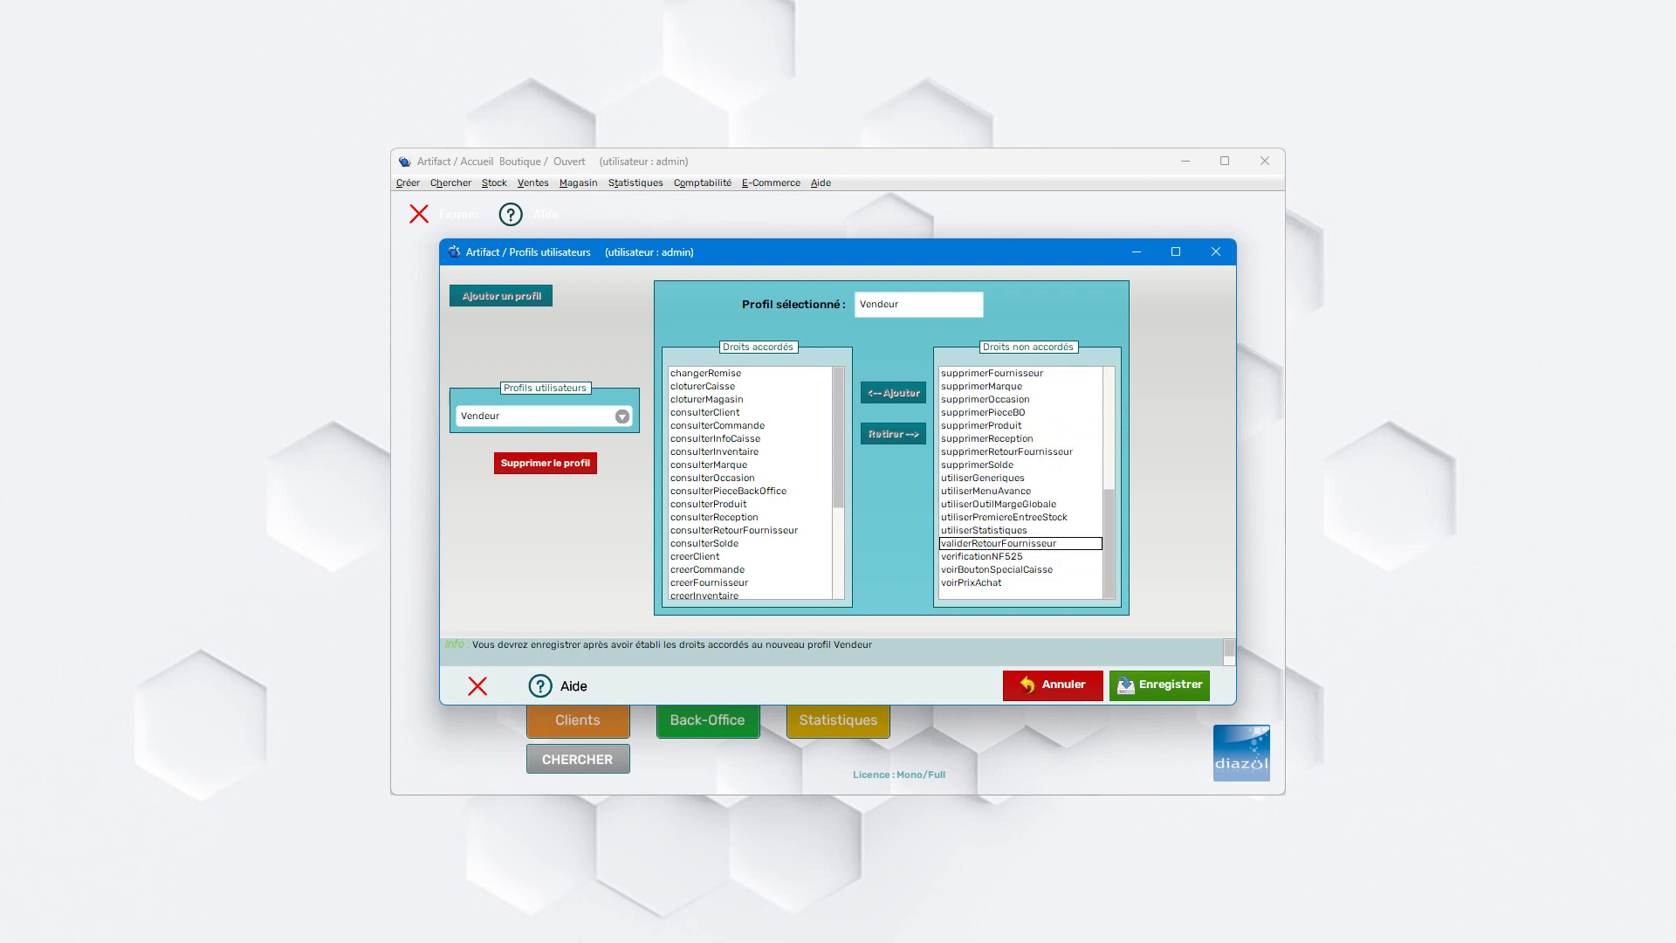
click(893, 393)
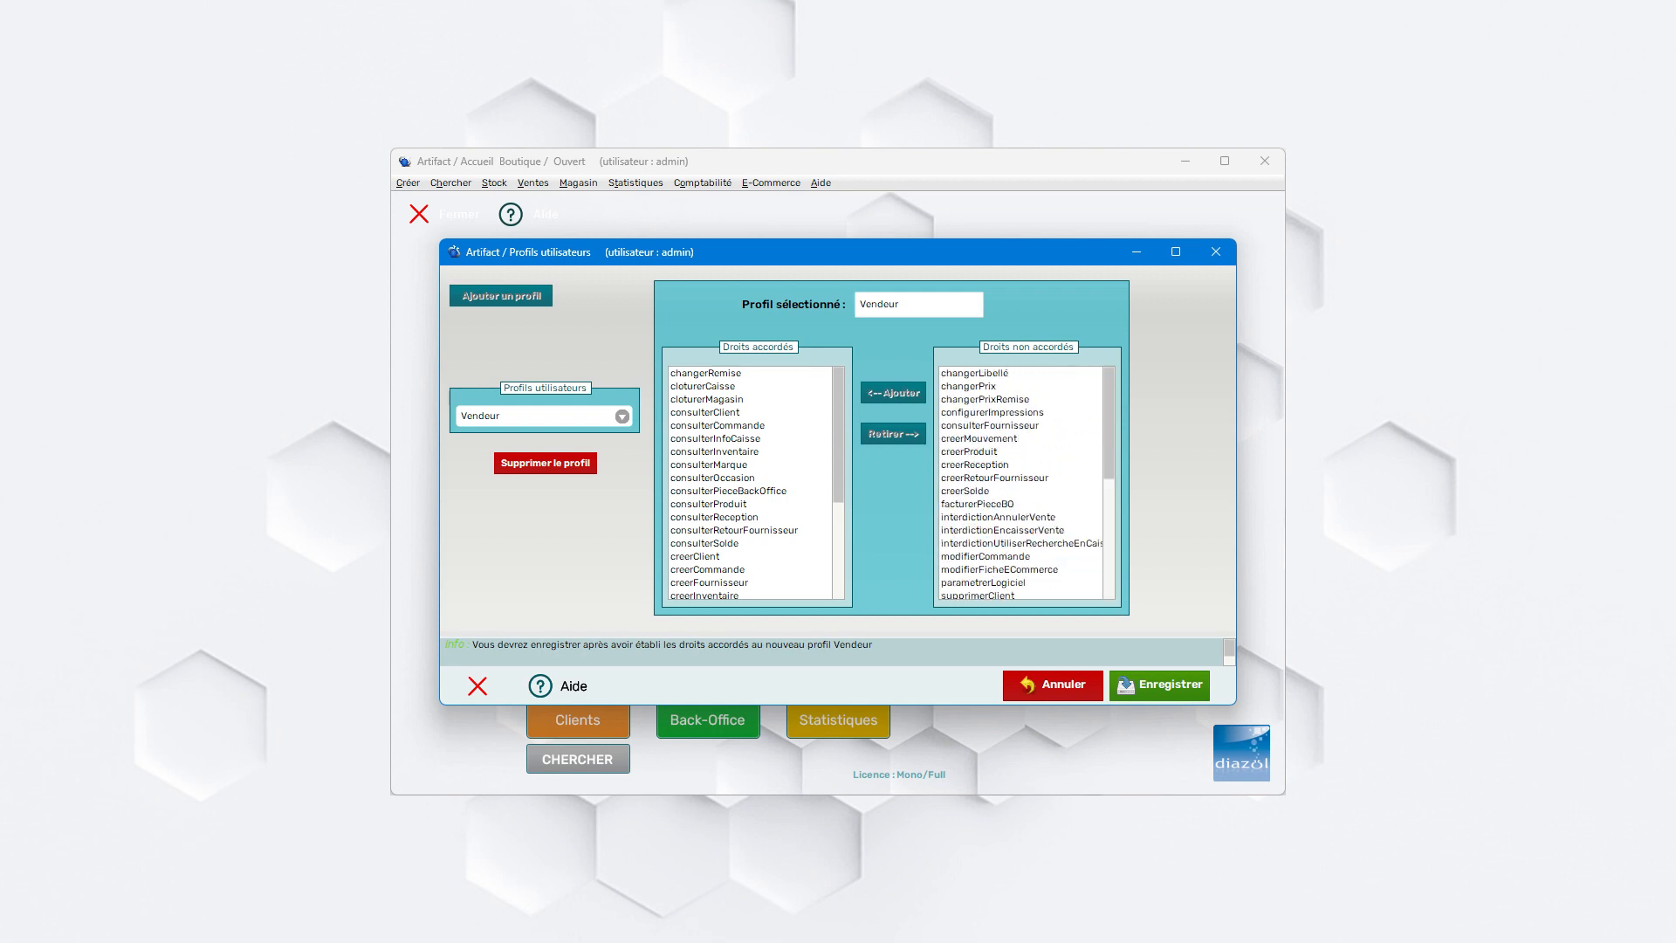
- Save the Vendeur profile's rights and close the user profiles window
scroll(1022, 484, down, 5)
scroll(1021, 484, down, 1)
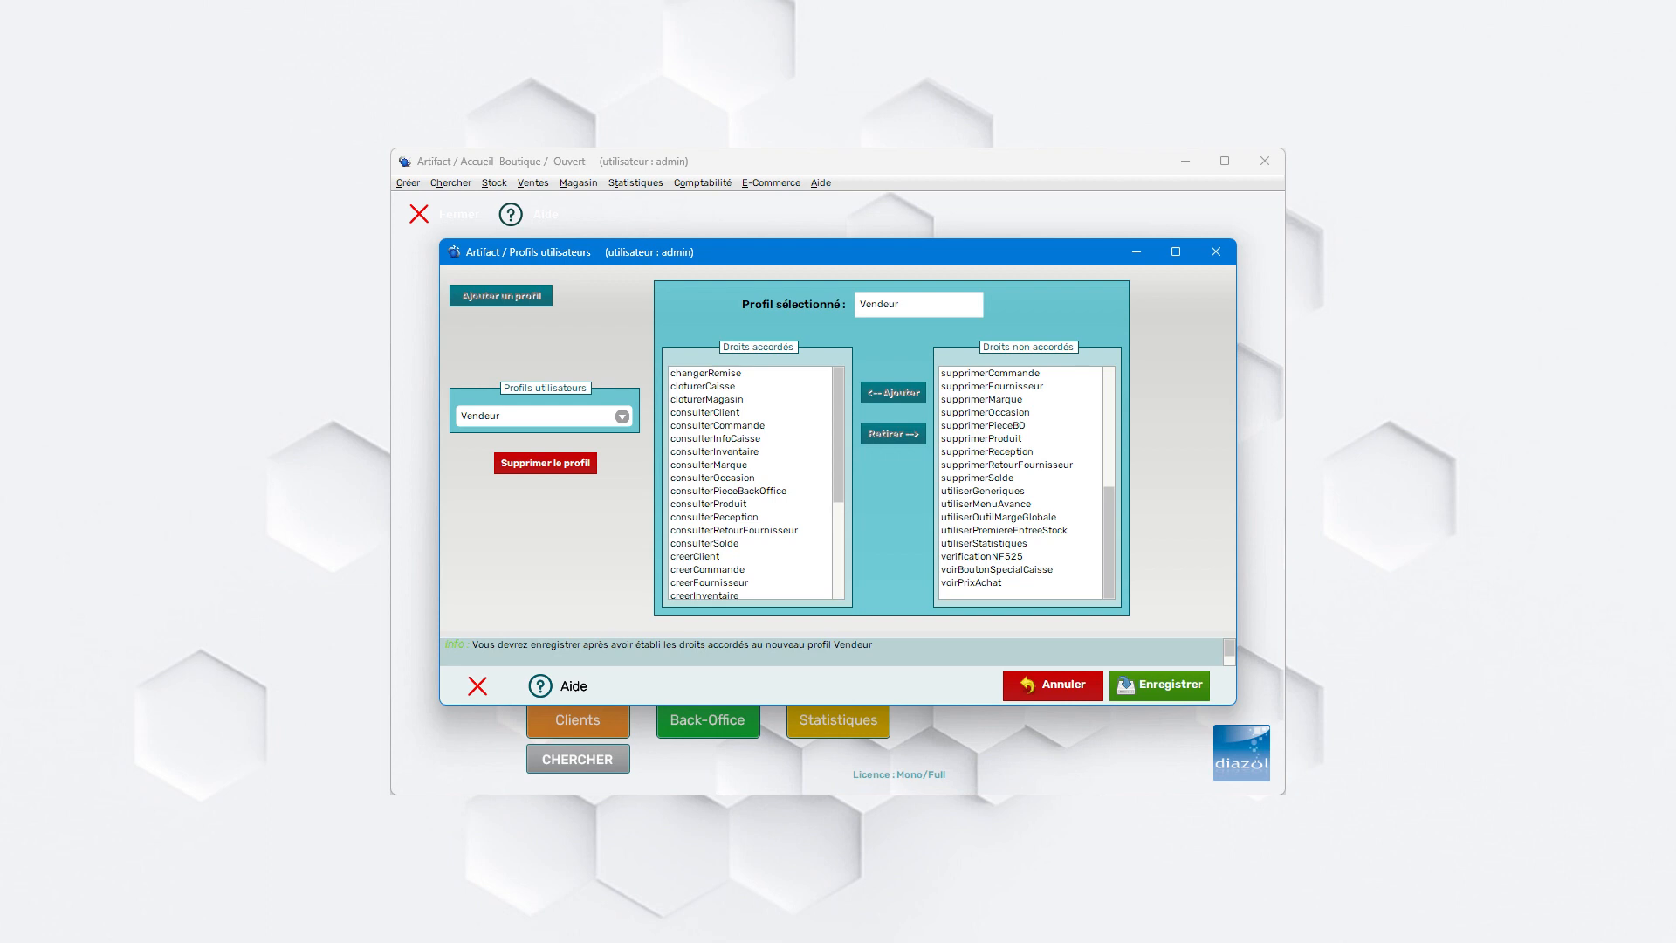
key(ctrl+s)
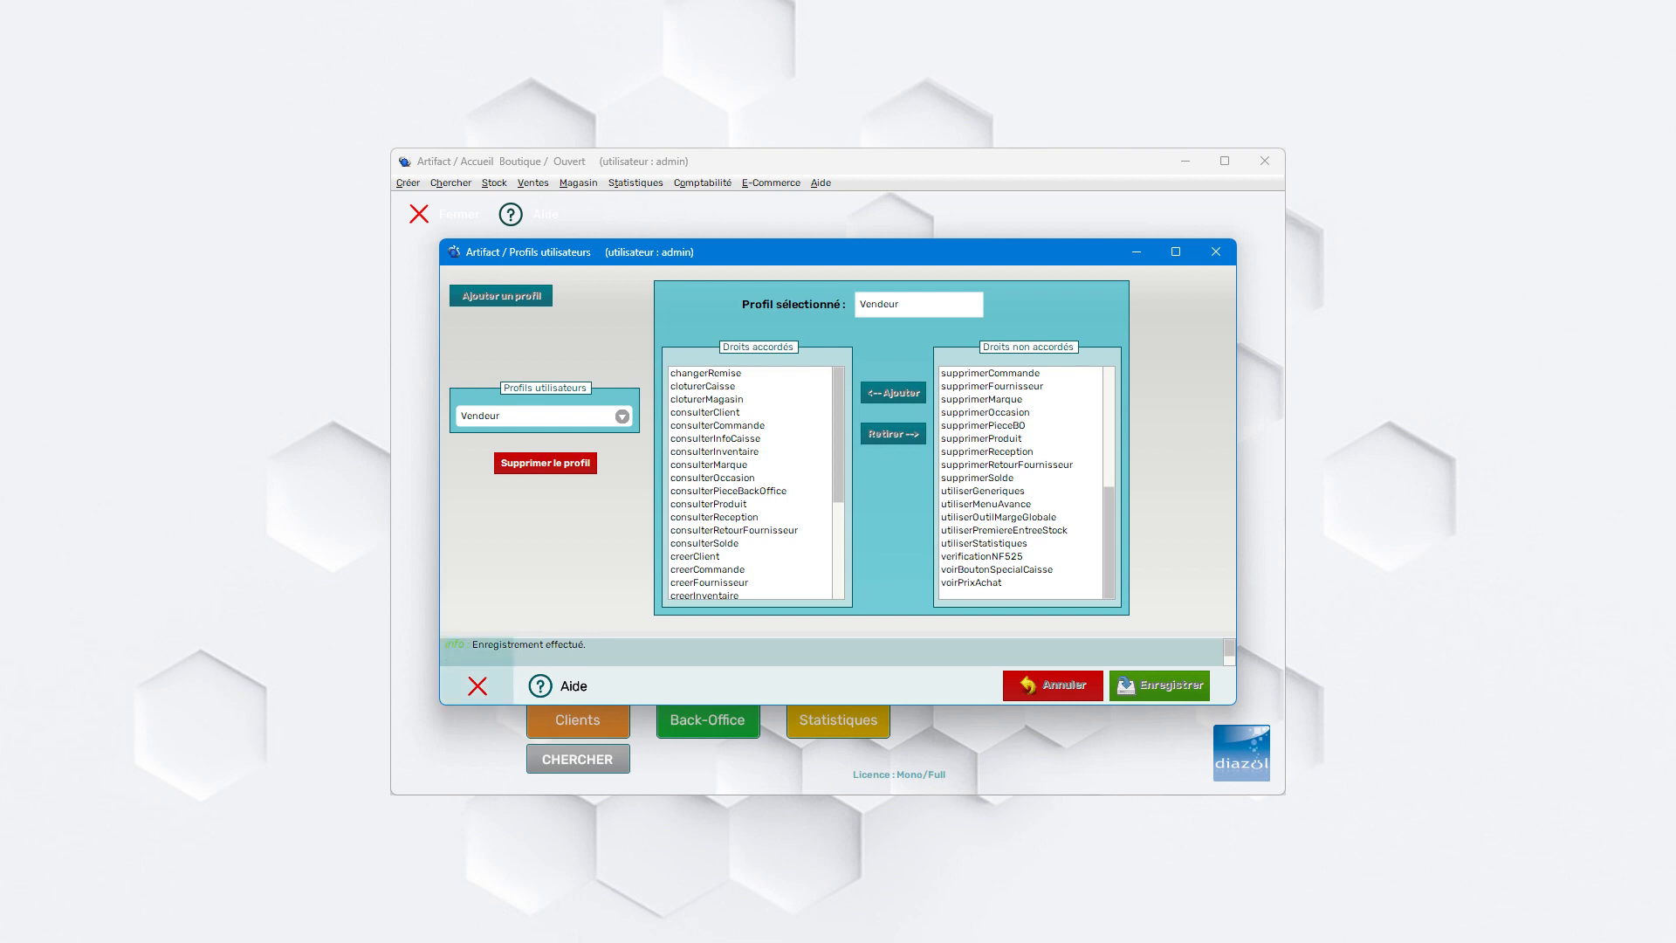
key(Escape)
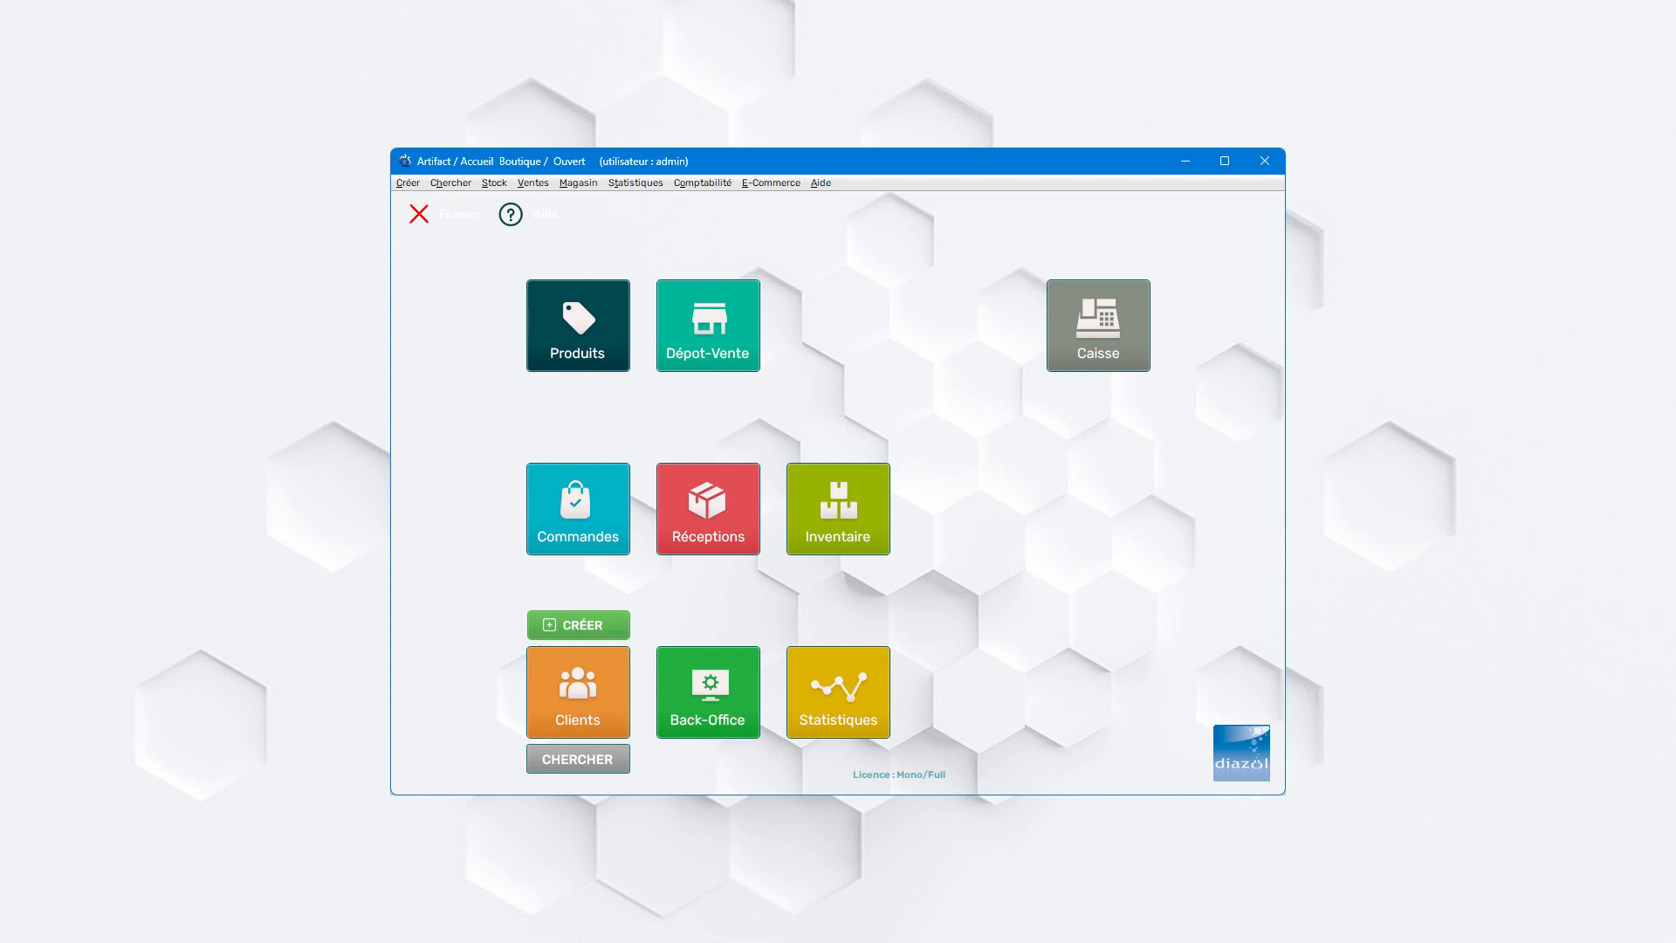
- In the users settings, change the second listed user's role to Vendeur, save, and close the users windows
click(578, 183)
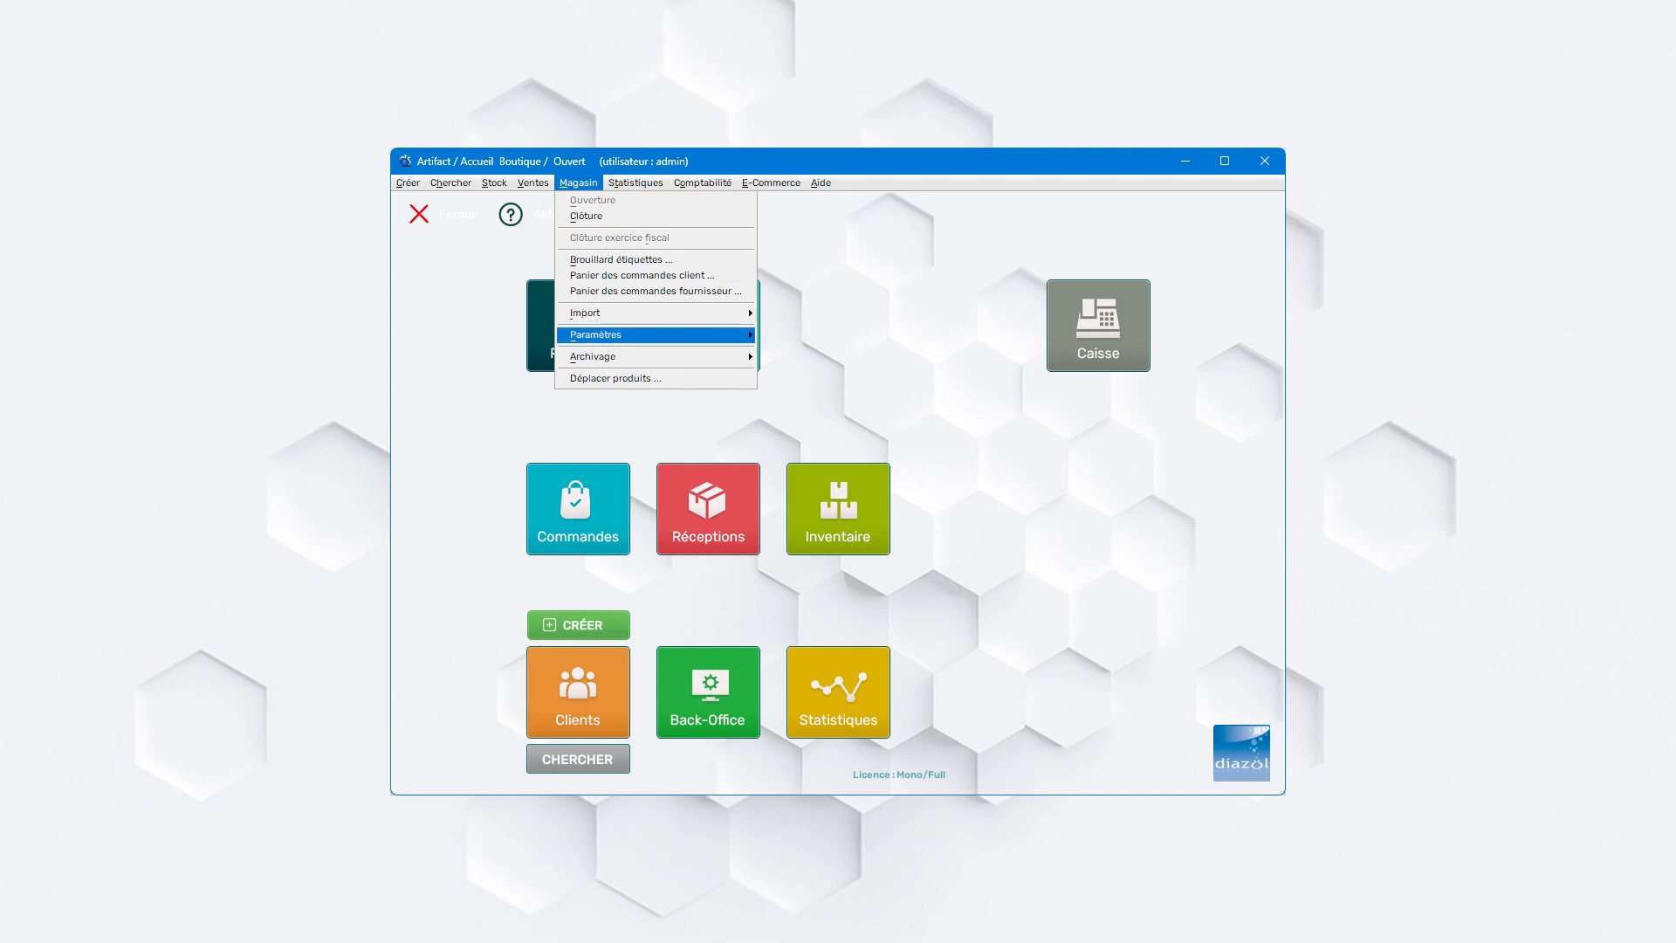
mouse_move(655, 334)
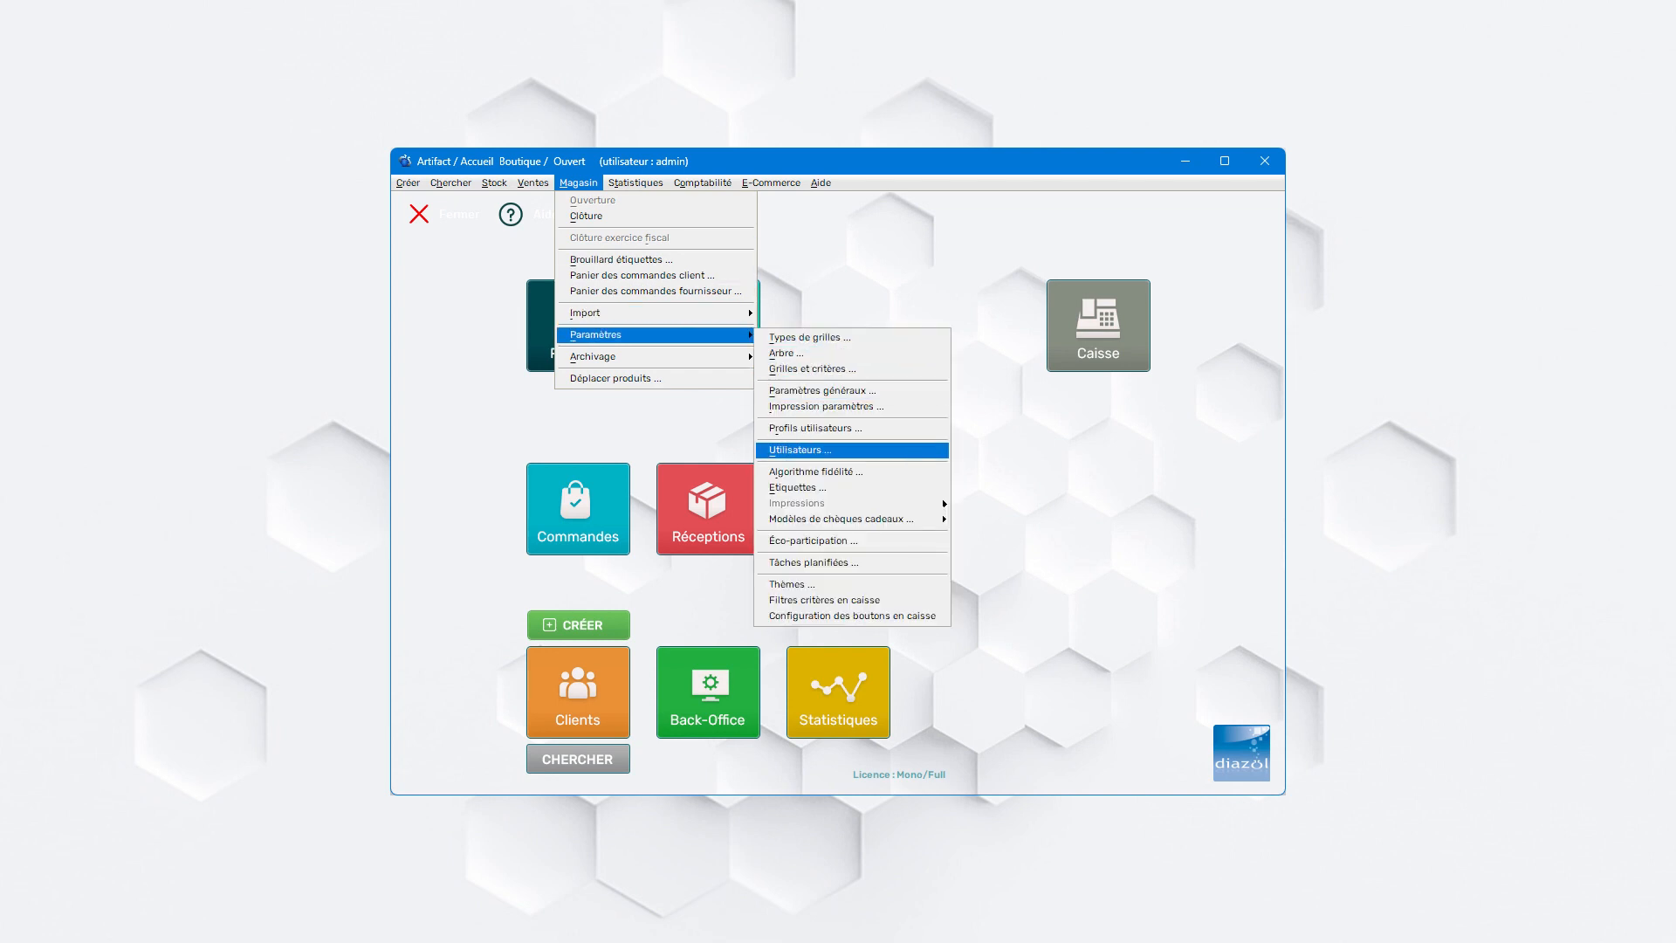
click(799, 451)
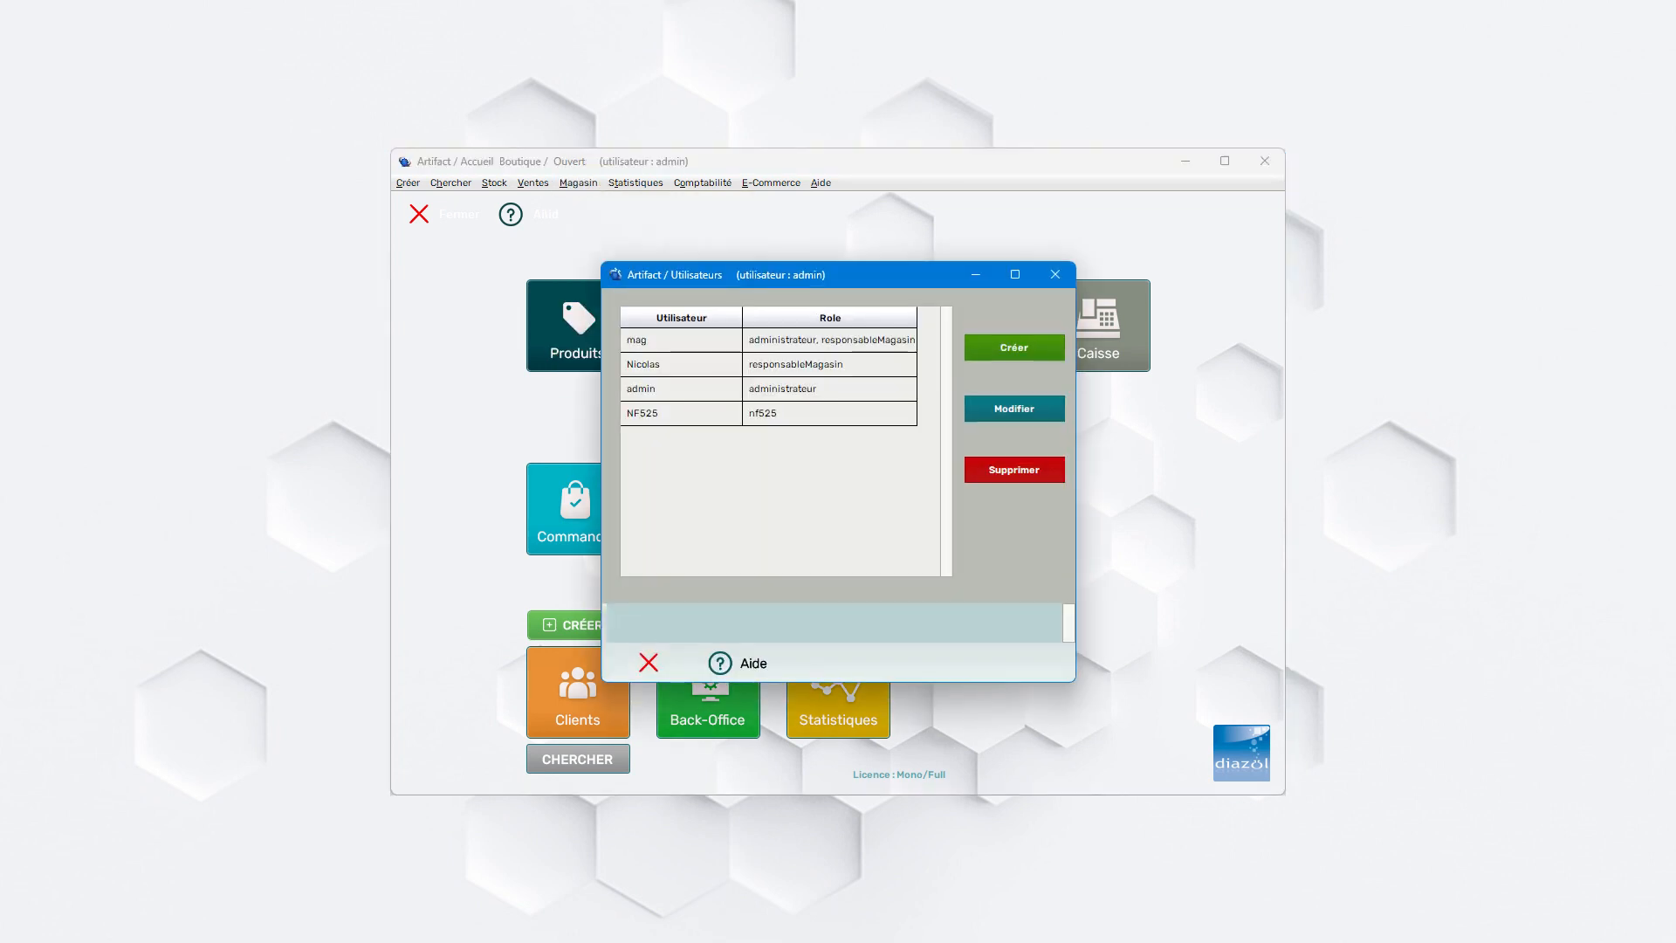
click(698, 365)
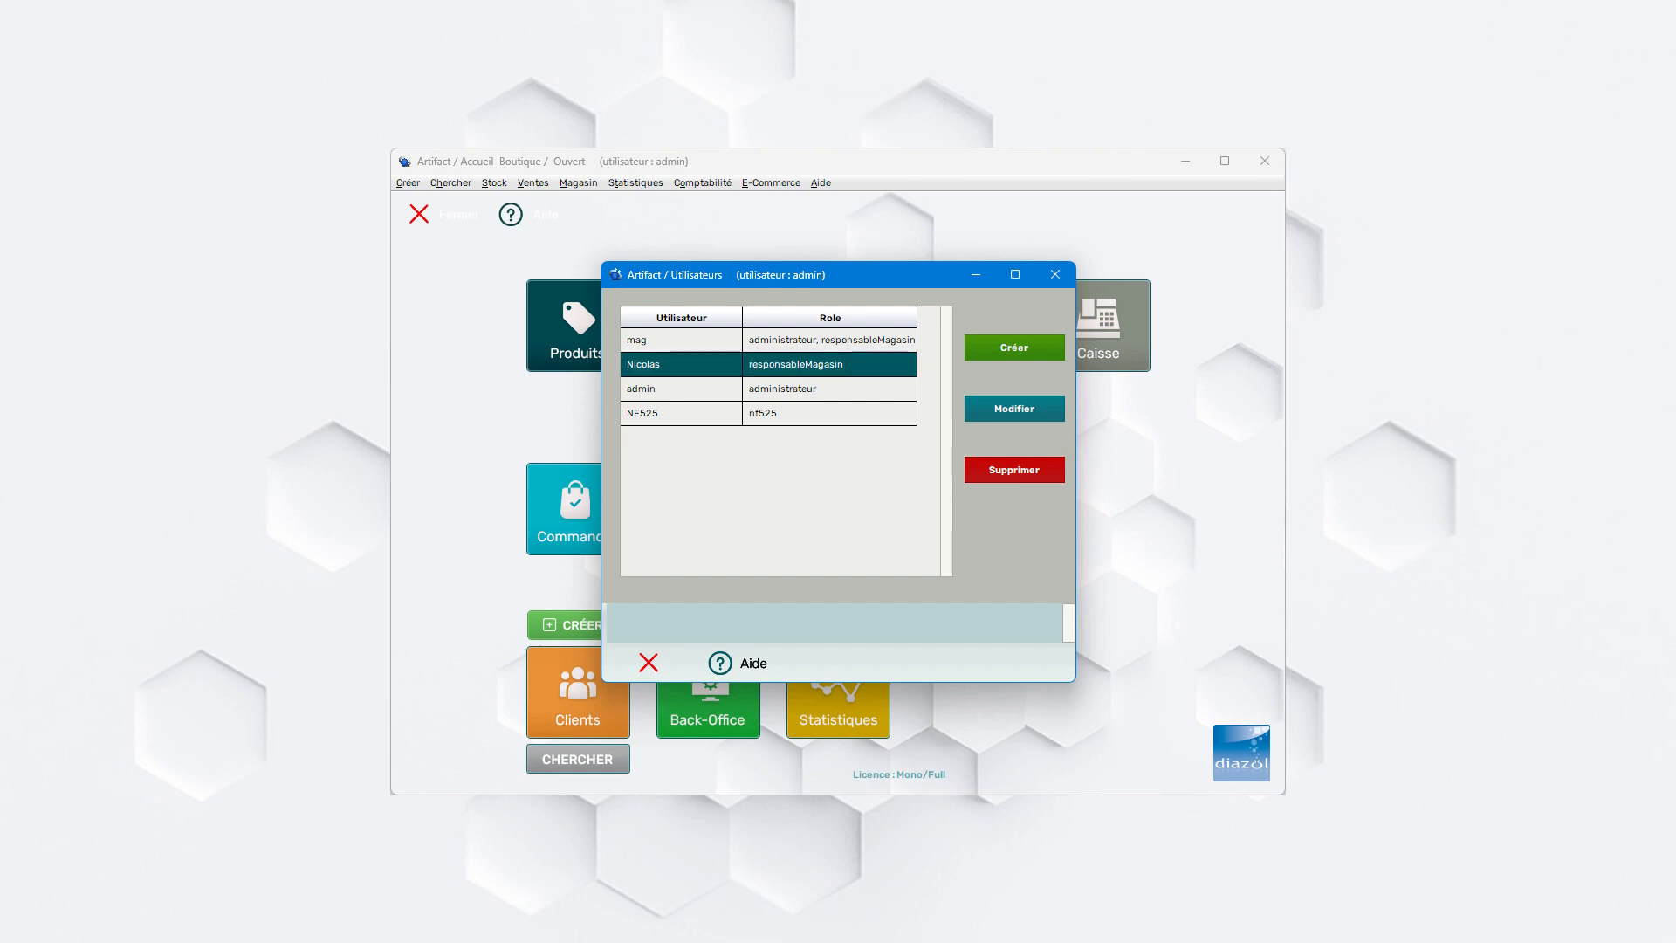
click(1015, 409)
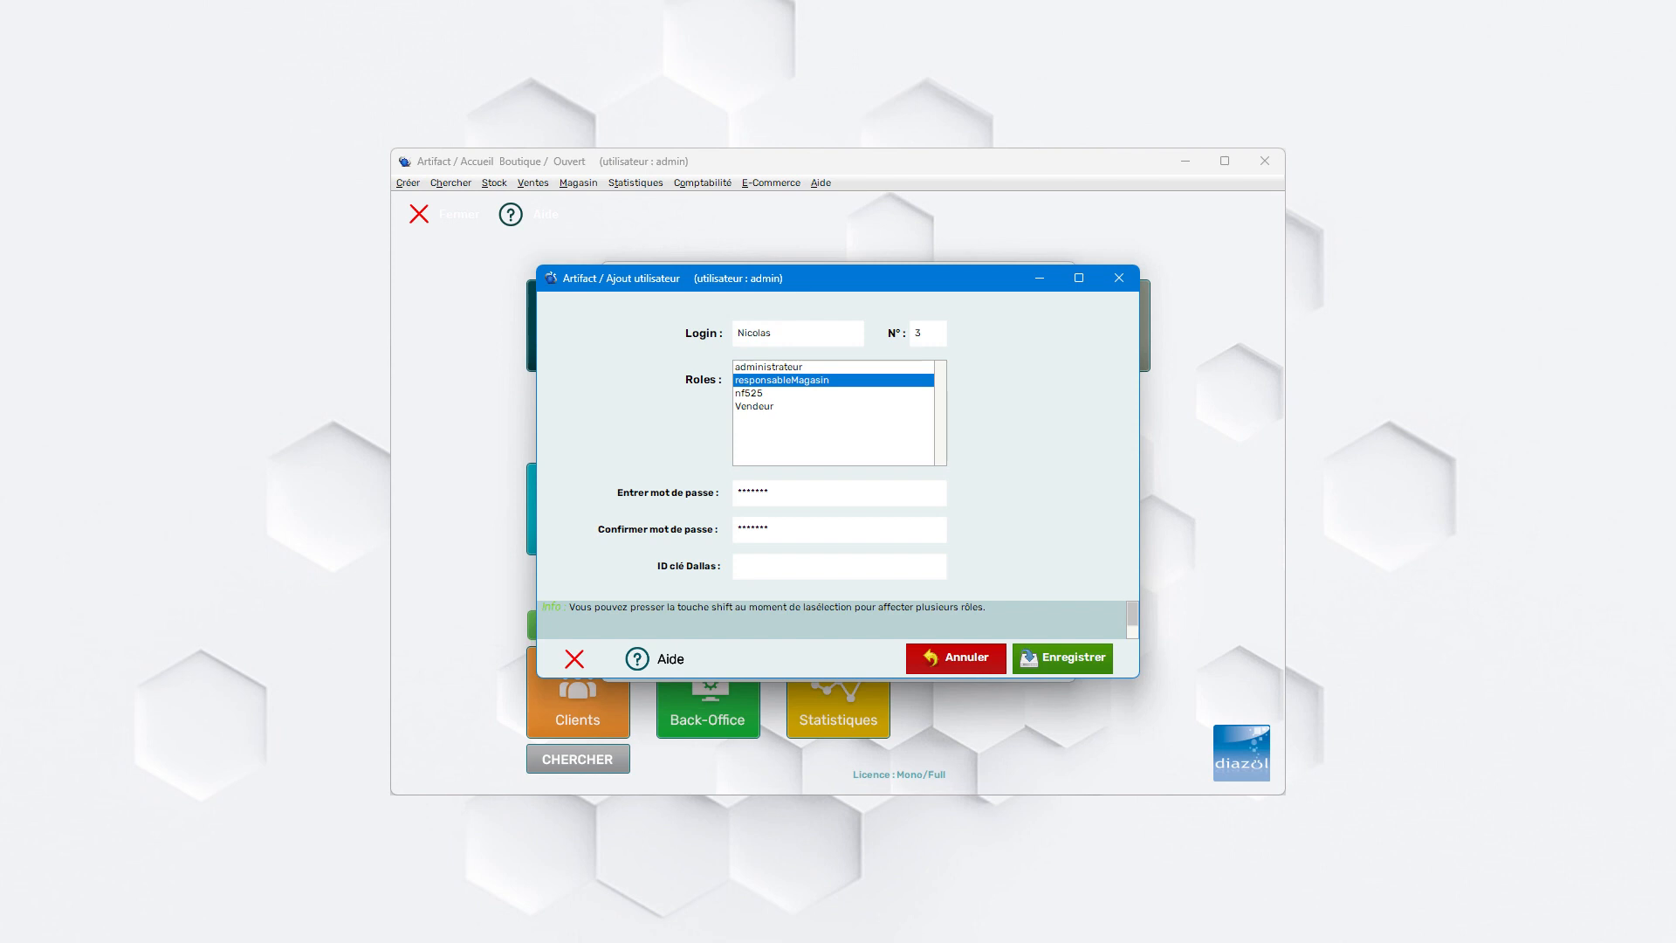
click(756, 407)
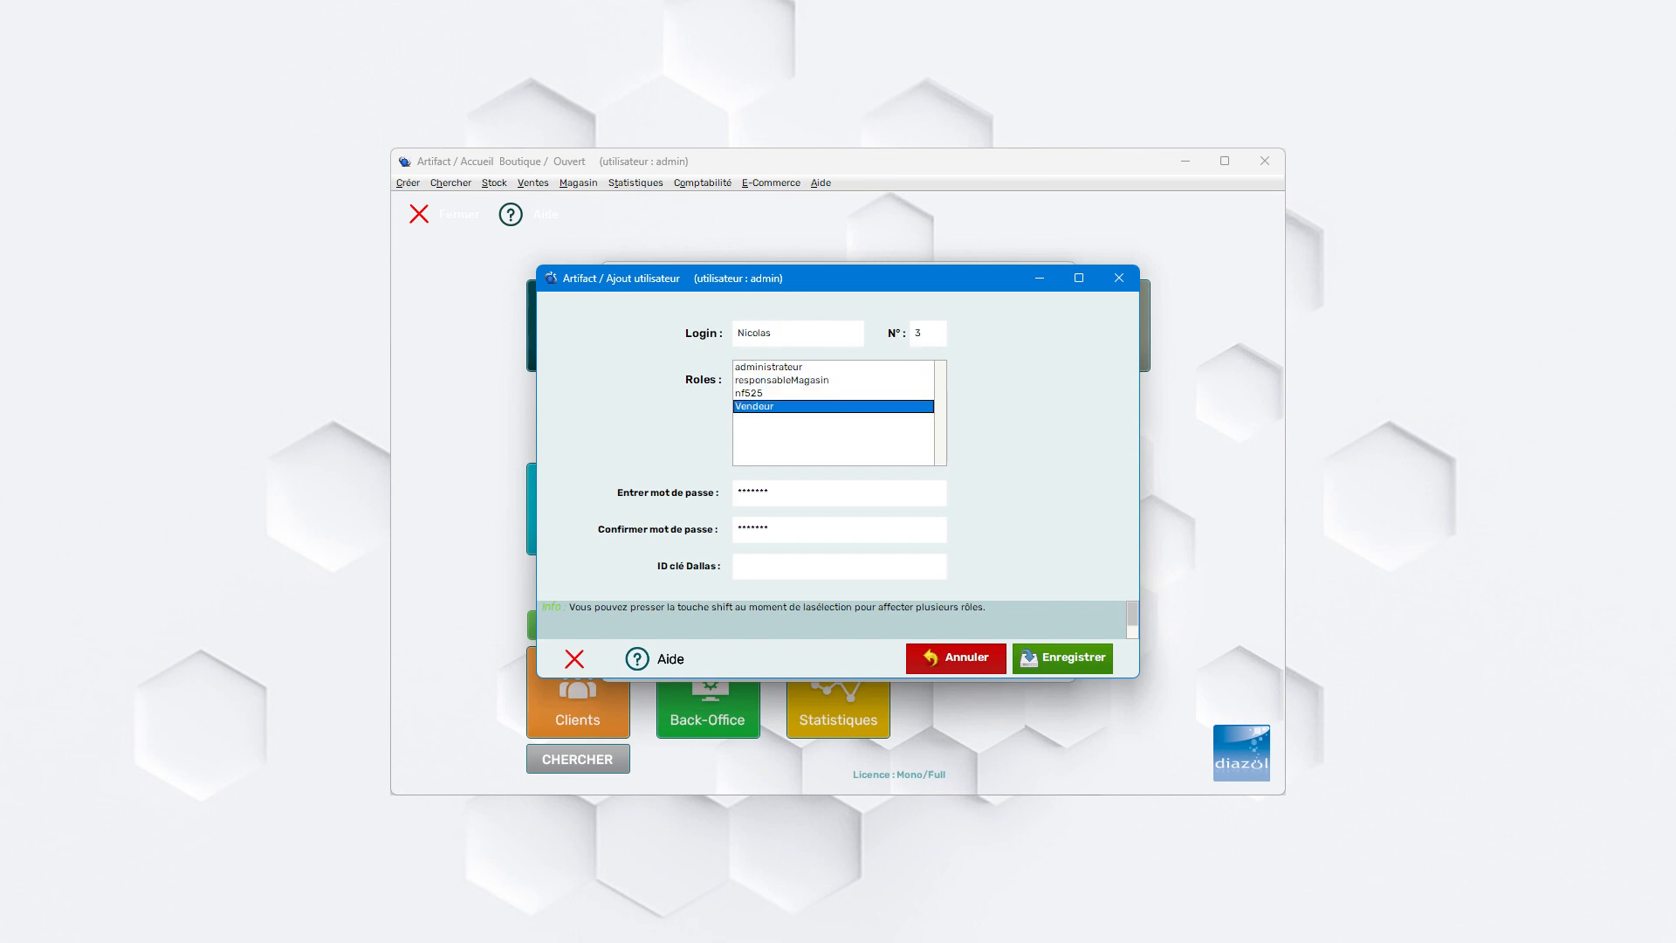
click(1063, 657)
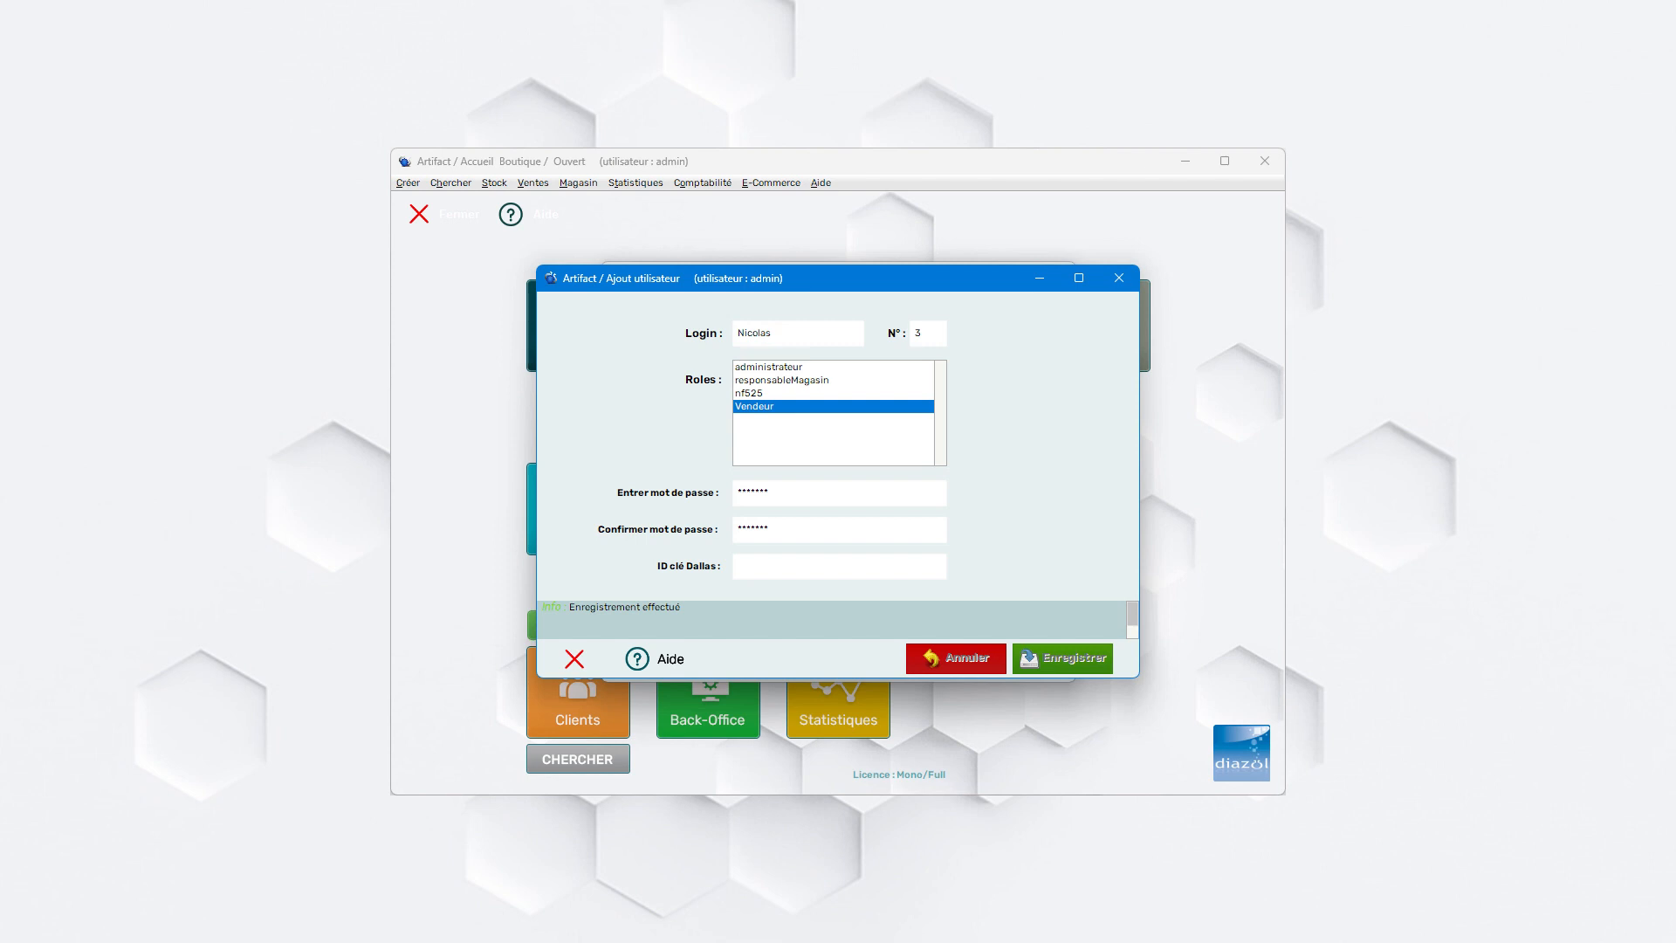
key(Escape)
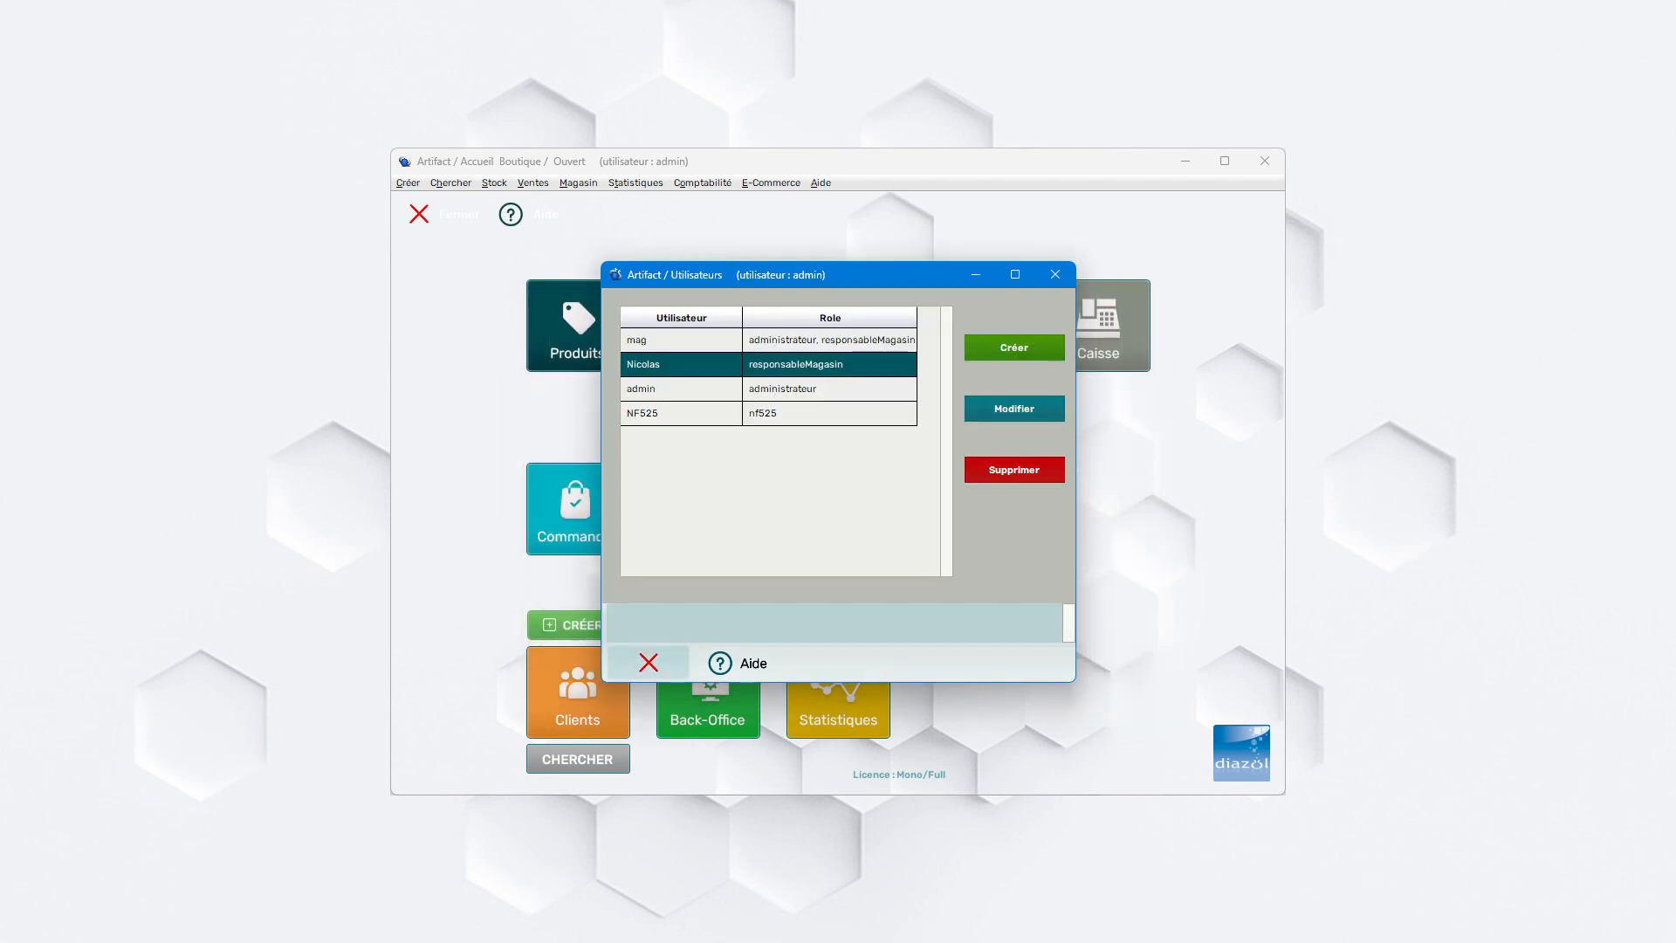
click(648, 662)
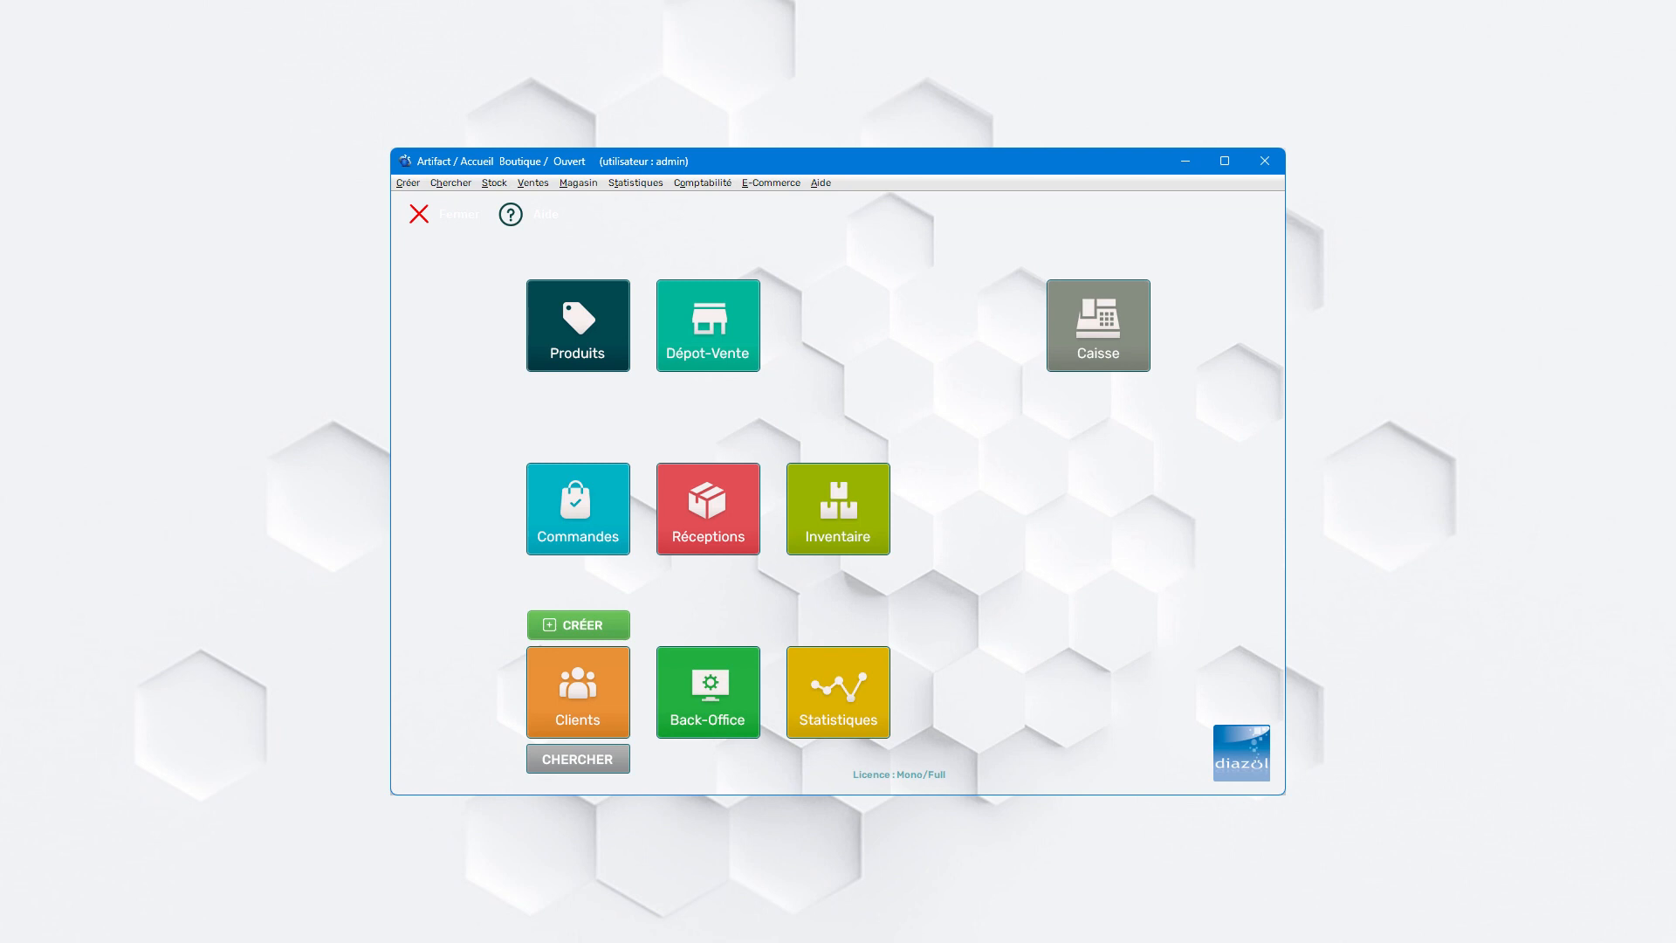